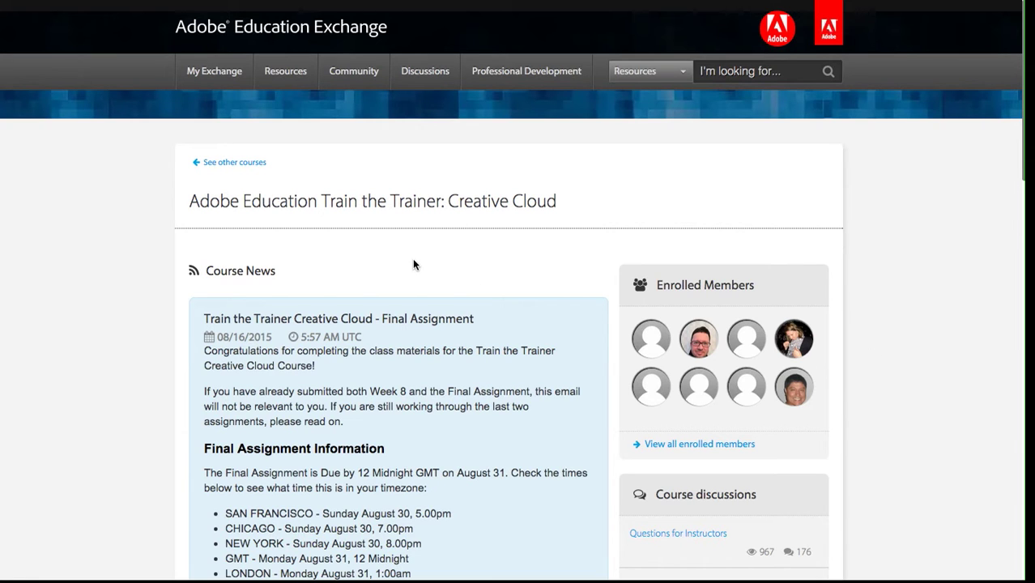
# Step: Open the submission form for the final assignment from the Train the Trainer: Creative Cloud course page
pyautogui.scroll(-3, 470, 276)
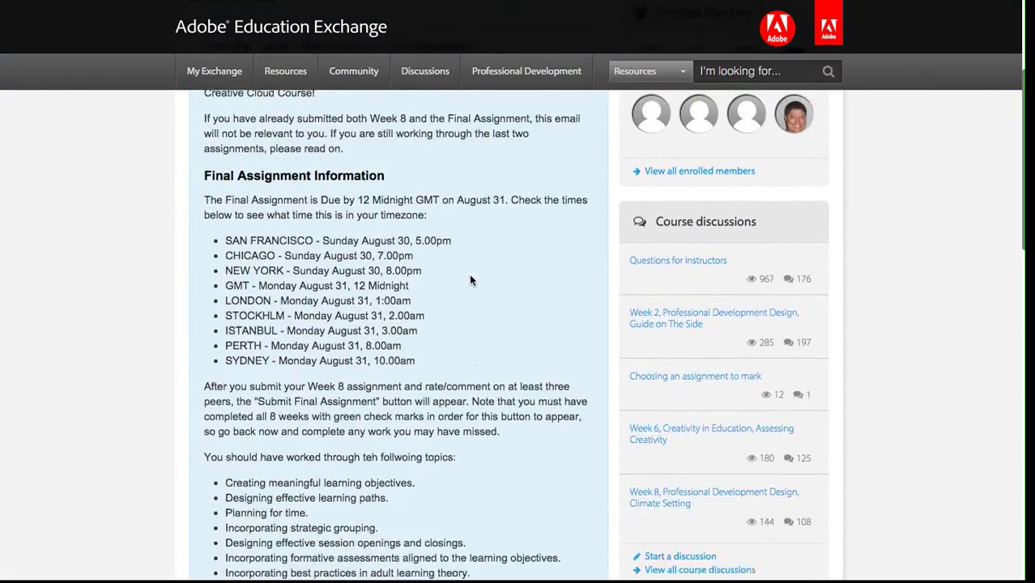
pyautogui.scroll(-15, 470, 280)
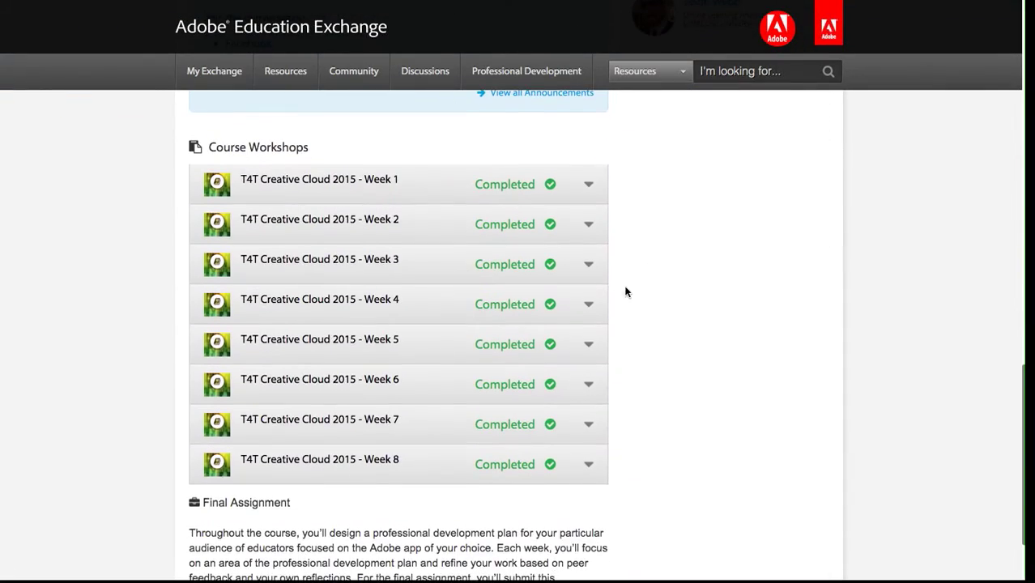
pyautogui.scroll(-1, 745, 329)
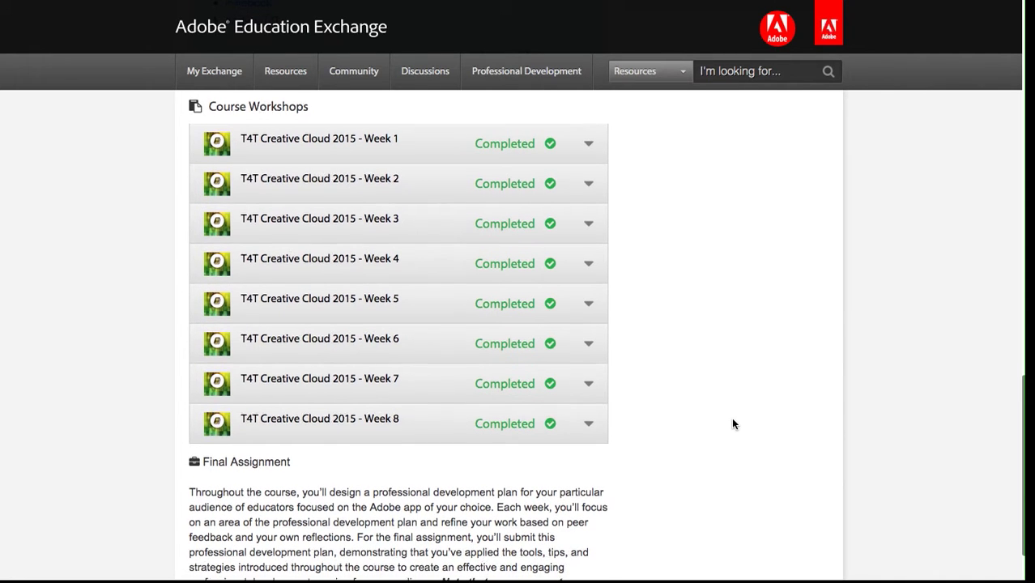
pyautogui.scroll(-1, 733, 424)
pyautogui.scroll(-1, 733, 424)
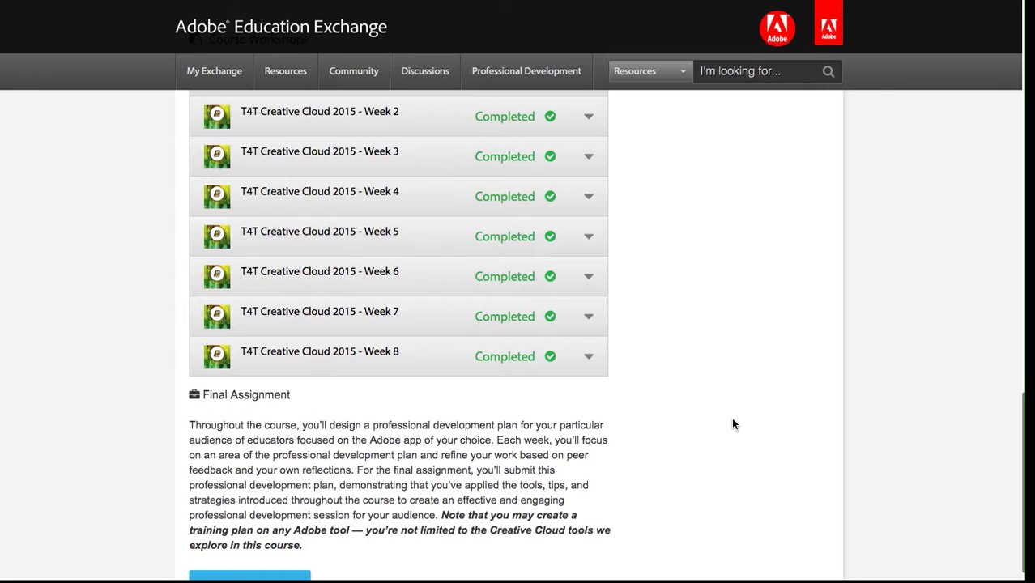
pyautogui.scroll(-1, 733, 423)
pyautogui.scroll(-2, 732, 424)
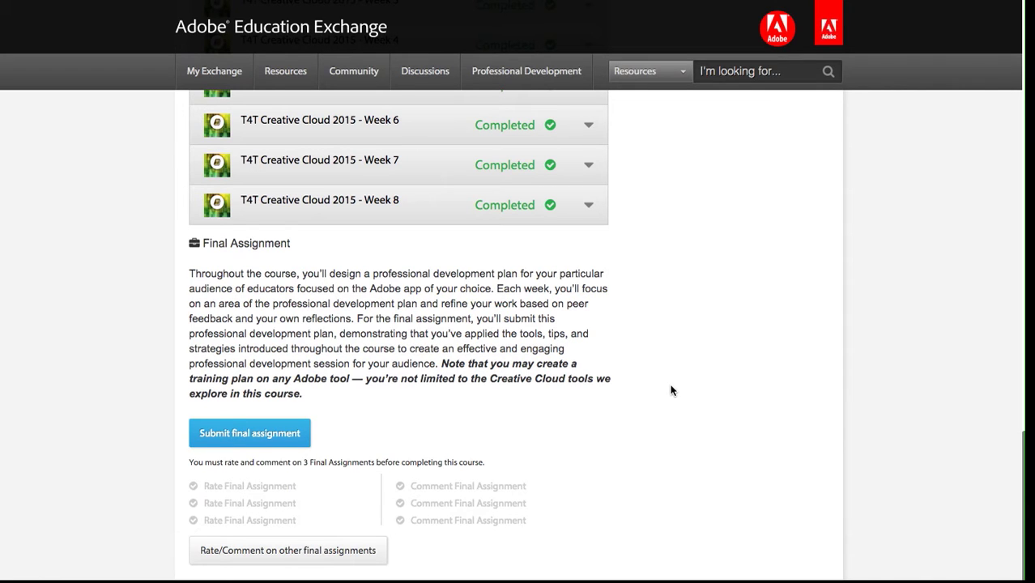
pyautogui.click(275, 435)
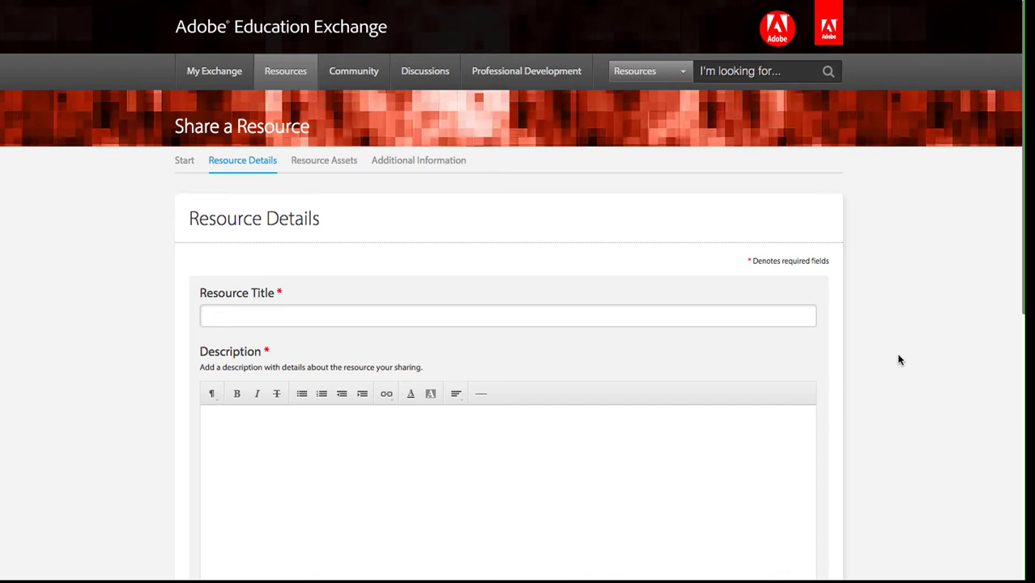
# Step: Title the resource "Editing Video in Adobe Photoshop - Final Training Plan"
pyautogui.scroll(-2, 896, 361)
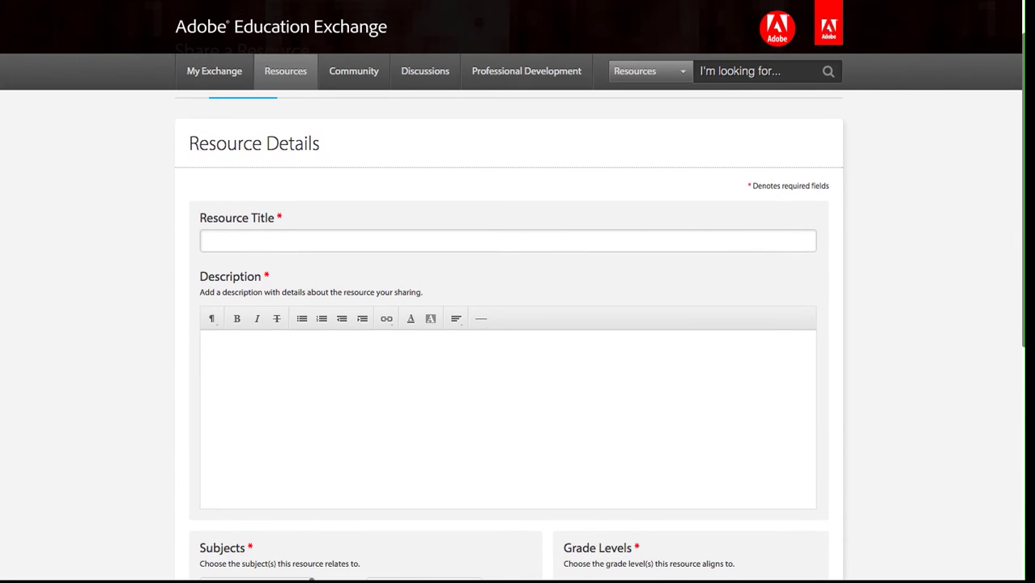
pyautogui.click(326, 238)
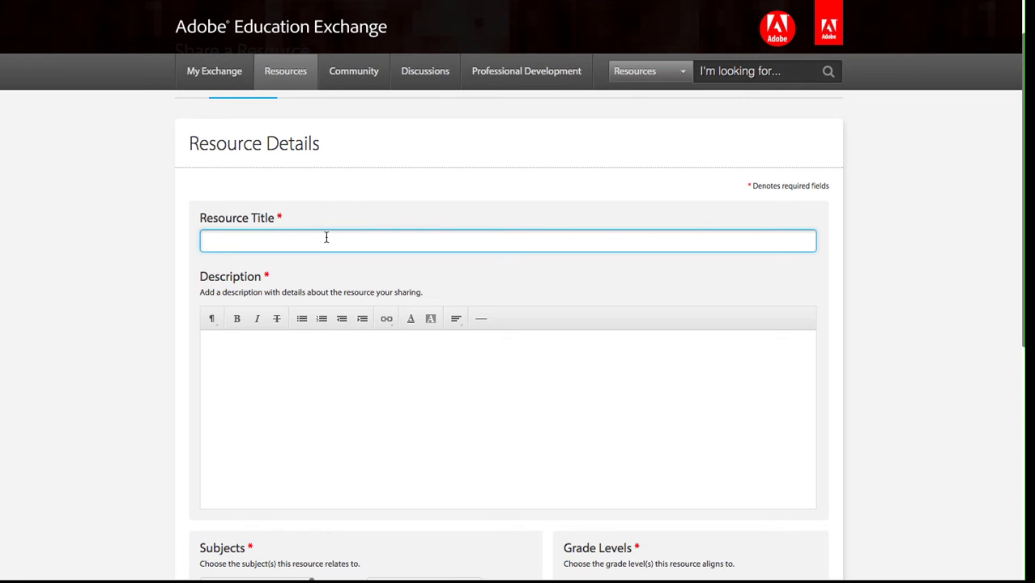
pyautogui.write('Editing Video in Adobe Photoshop - Final Training Plan')
pyautogui.press('Tab')
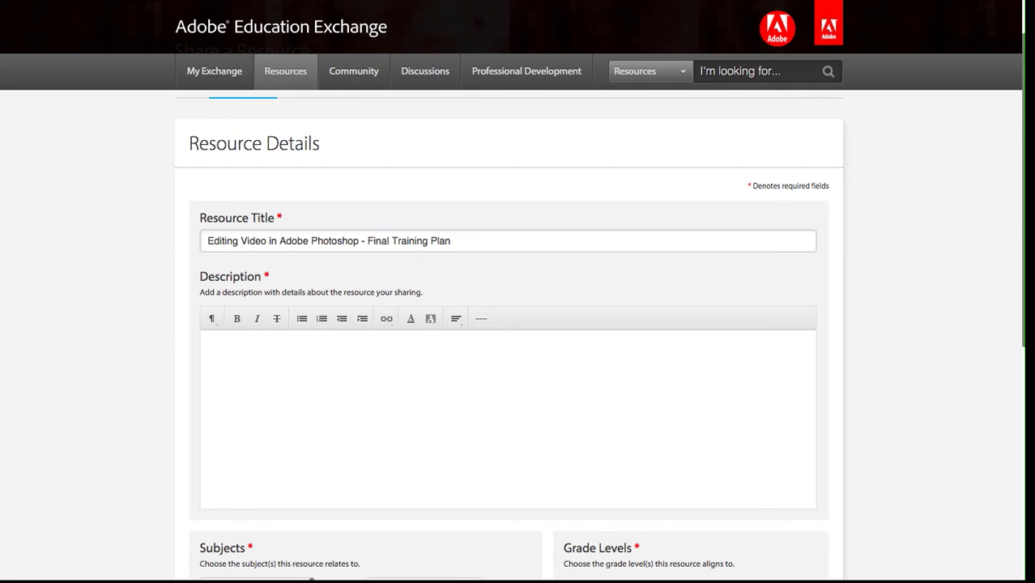
# Step: Describe the resource as the final training plan for editing video in Photoshop, with thanks for feedback and the planned in-service day session for 25 educators
pyautogui.click(513, 346)
pyautogui.click(467, 363)
pyautogui.write("This is my final training plan for teaching how to edit video in Photoshop. I'm really happy with how this turned out after so many weeks of refining and improving it. Thanks so much for the feedback on this - your thoughtful input has made this better. I'm planning to run this training session in a few weeks at my school's in-service day. 25 educators are already signed up!")
# Step: Assign the subjects Photography and Video & Audio and the grade level College/University to the resource
pyautogui.scroll(-5, 927, 366)
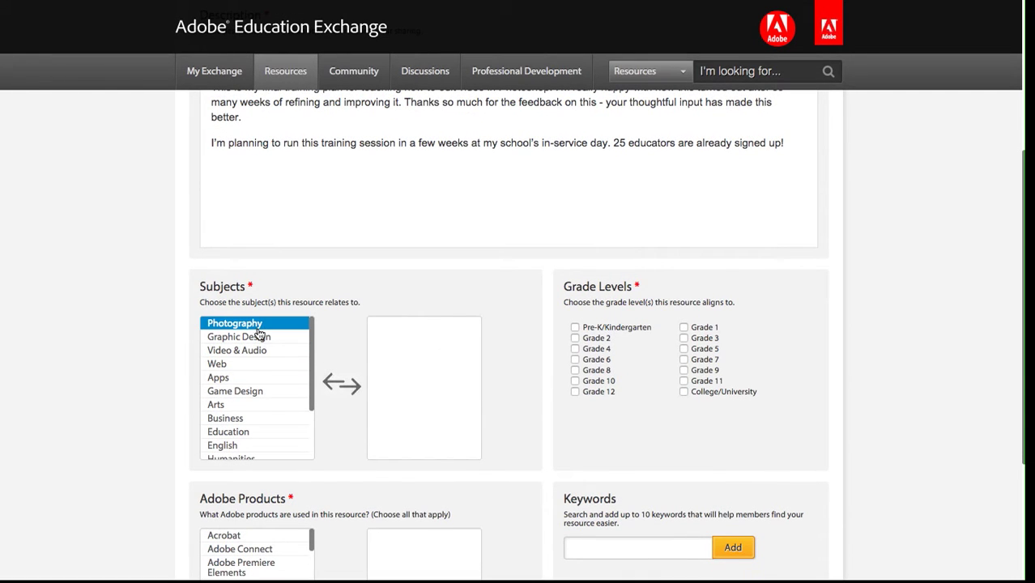
pyautogui.click(258, 325)
pyautogui.click(259, 336)
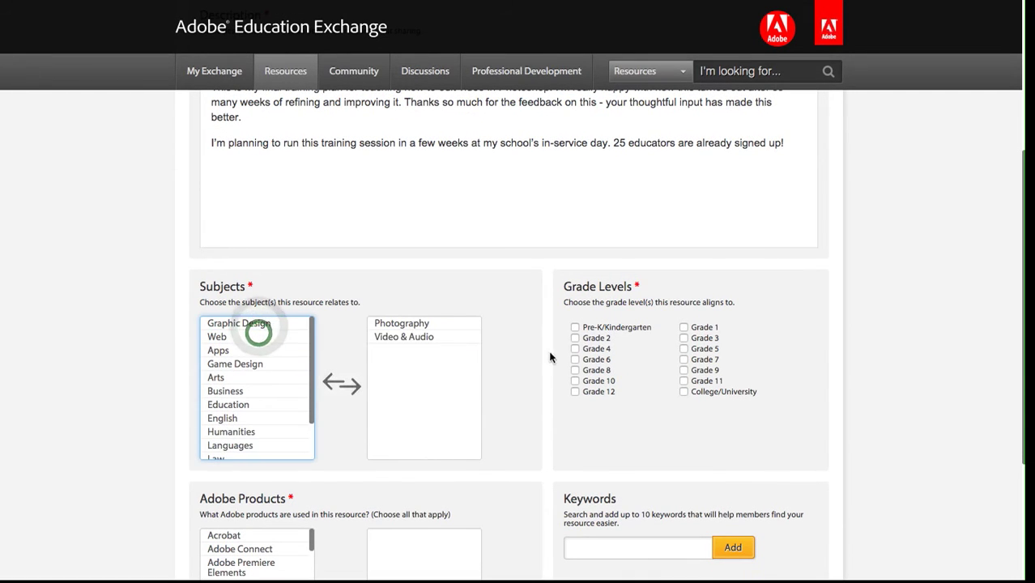
pyautogui.scroll(-1, 857, 340)
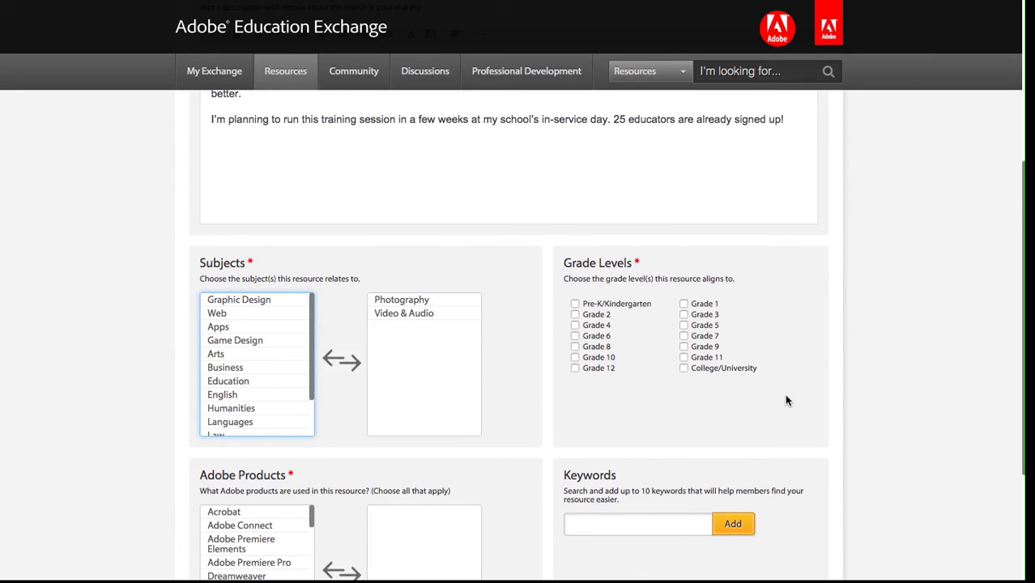
pyautogui.click(684, 368)
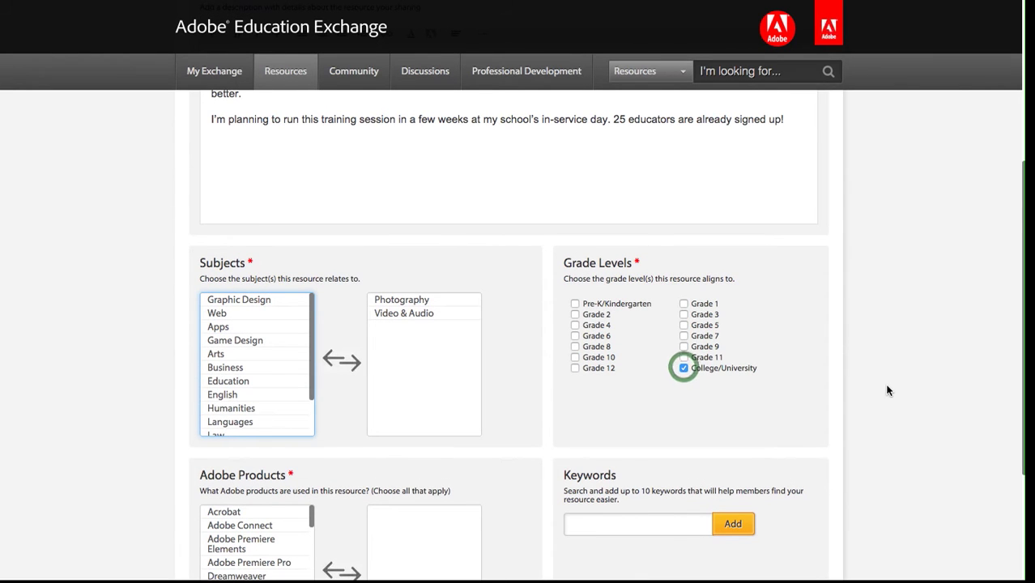
# Step: Add Photoshop as the Adobe product used and "video editing" as a keyword for the resource
pyautogui.scroll(-2, 890, 389)
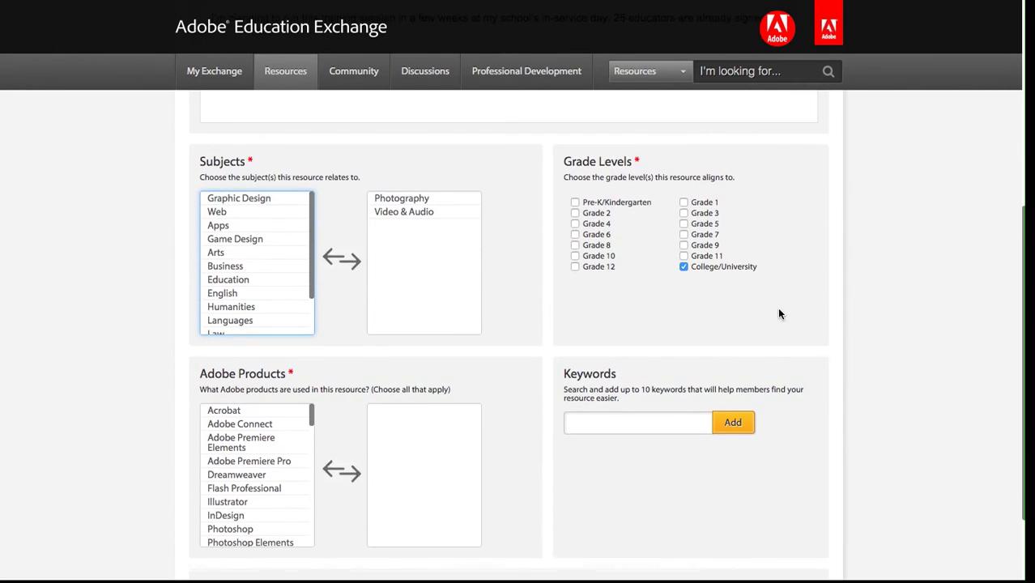
pyautogui.scroll(-1, 894, 371)
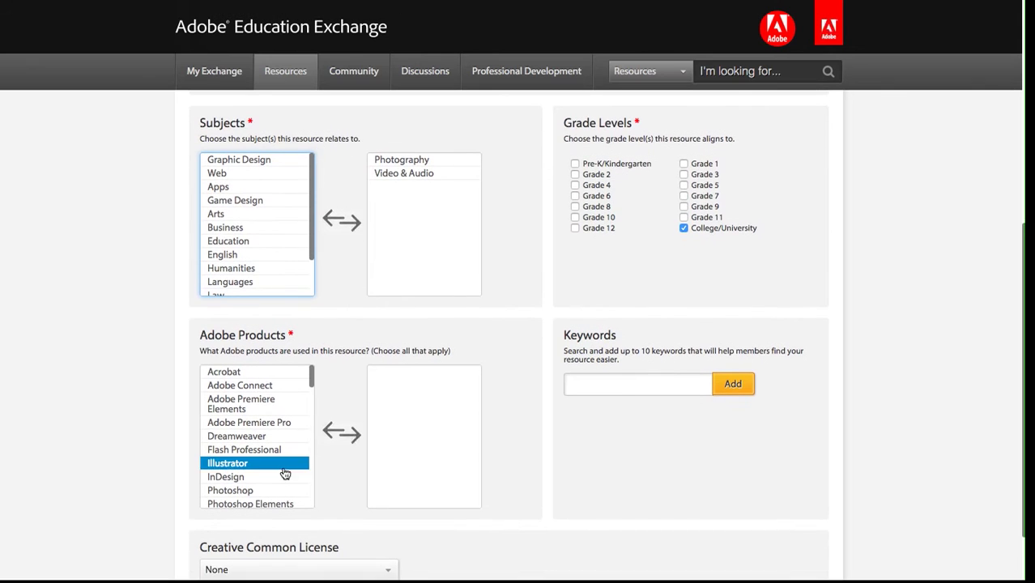
pyautogui.click(268, 491)
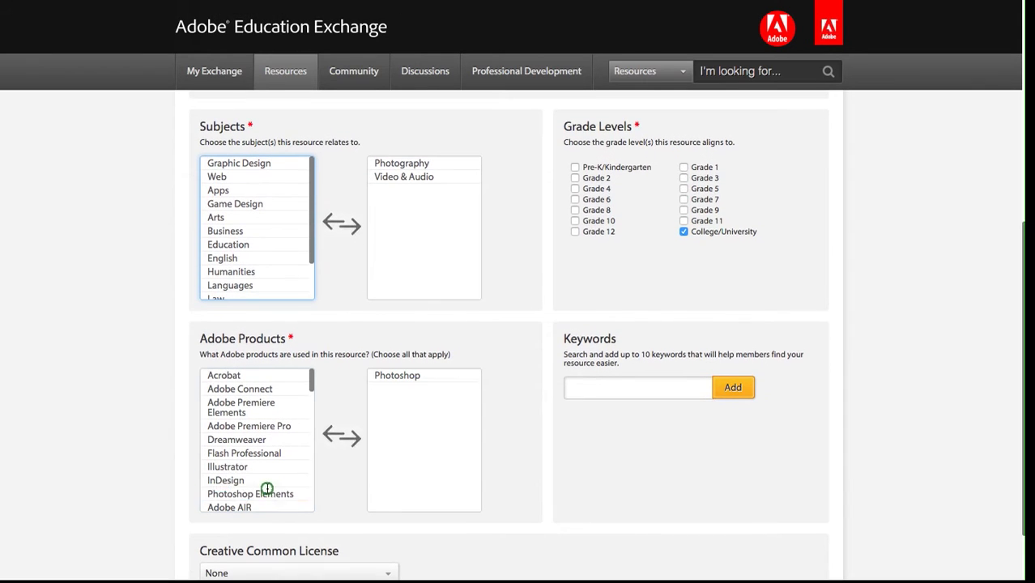
pyautogui.click(605, 389)
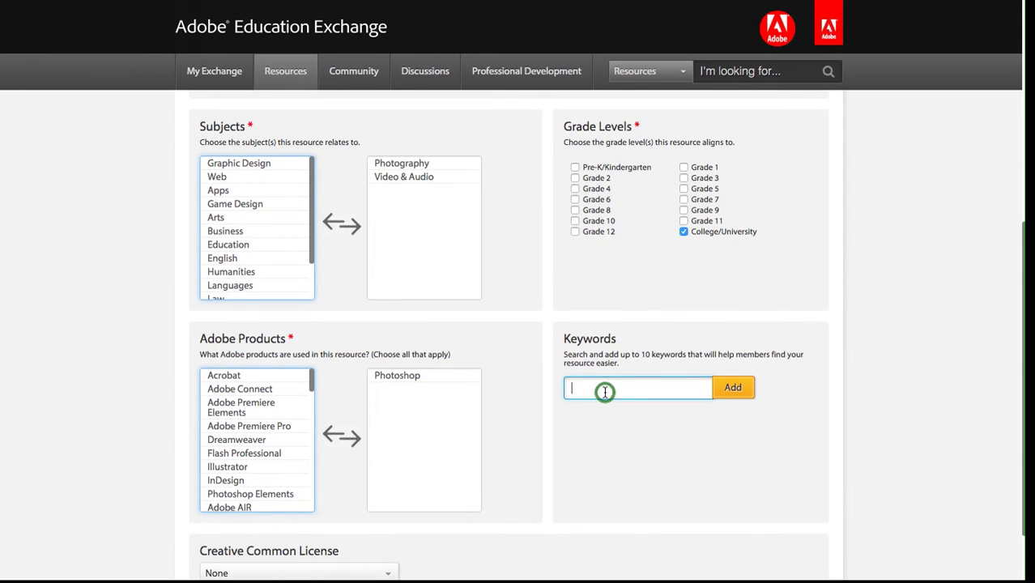
pyautogui.write('video editing')
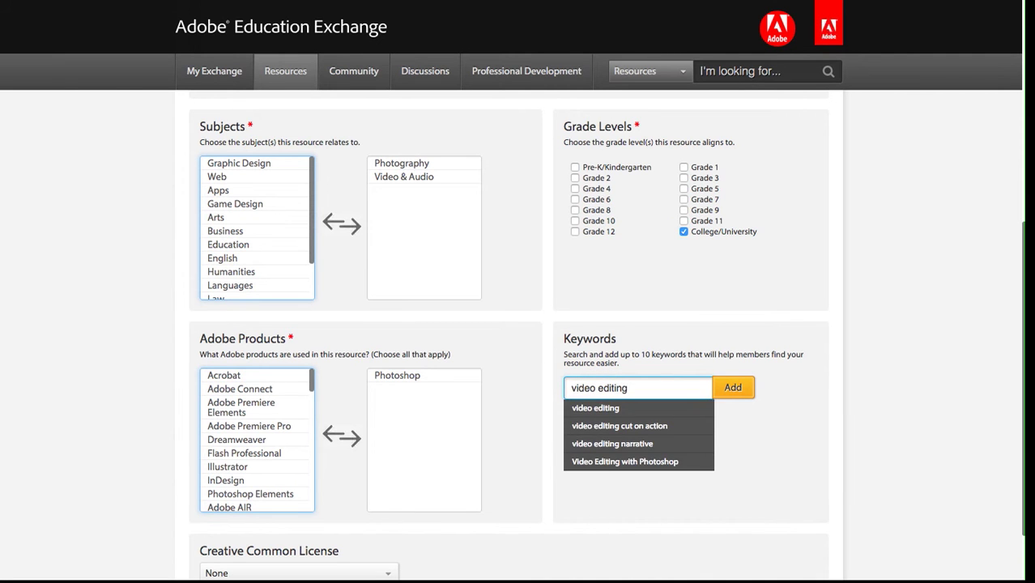
pyautogui.click(599, 408)
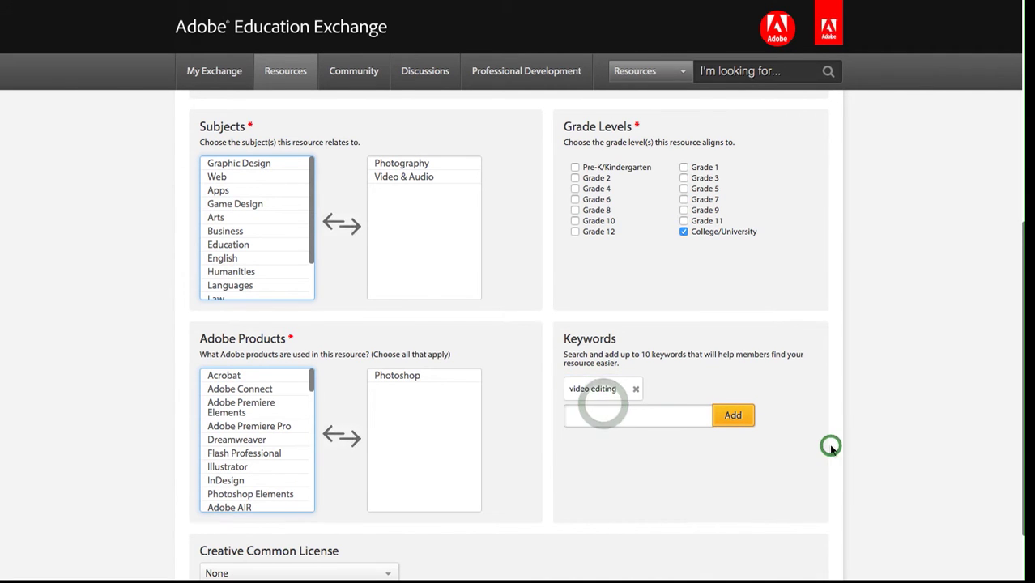
# Step: Set the Creative Commons license to Attribution Non-Commercial Share Alike and save the resource details to continue to the assets
pyautogui.scroll(-3, 830, 445)
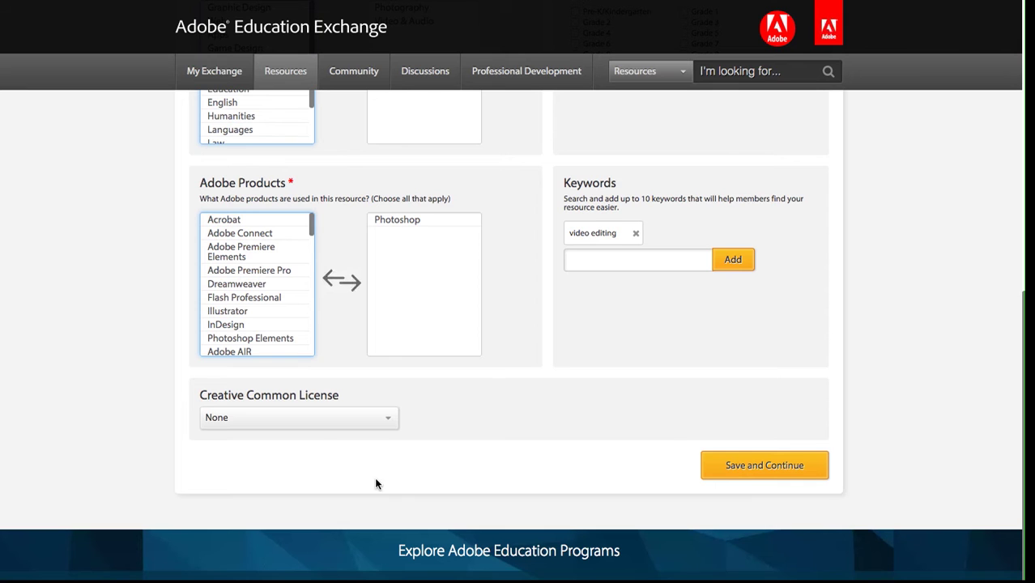
pyautogui.click(315, 418)
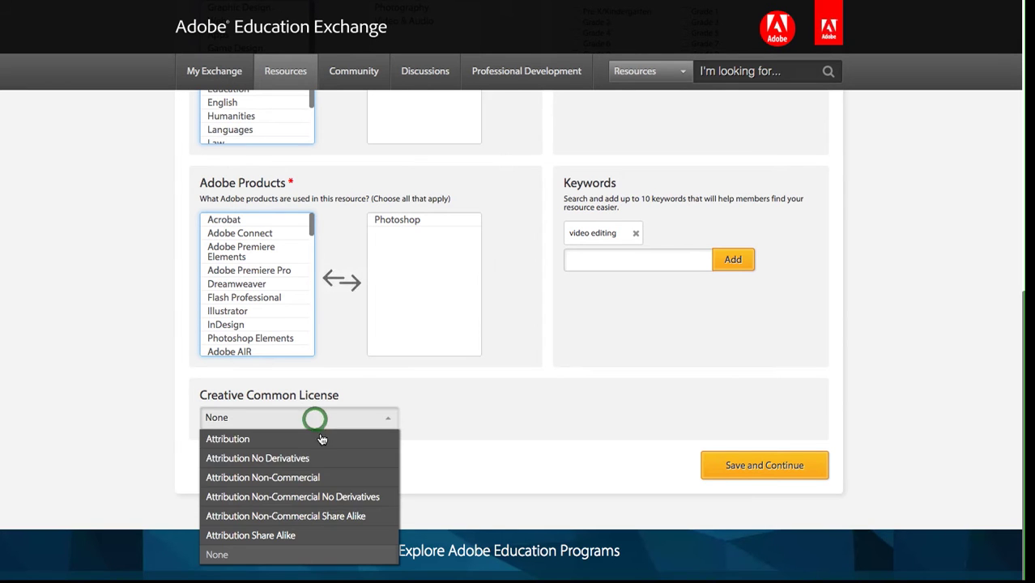
pyautogui.click(327, 516)
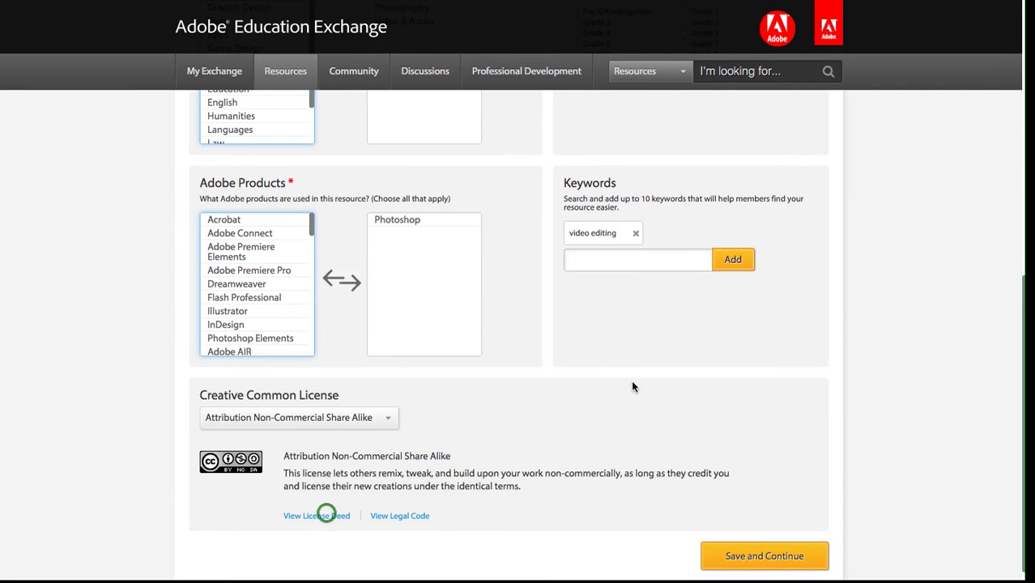
pyautogui.scroll(-1, 834, 382)
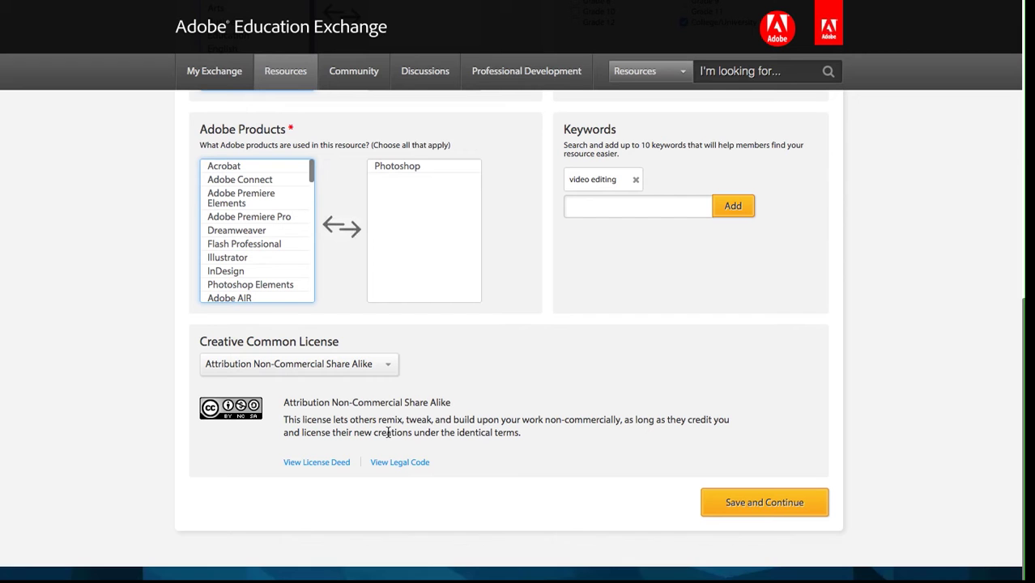
pyautogui.click(739, 500)
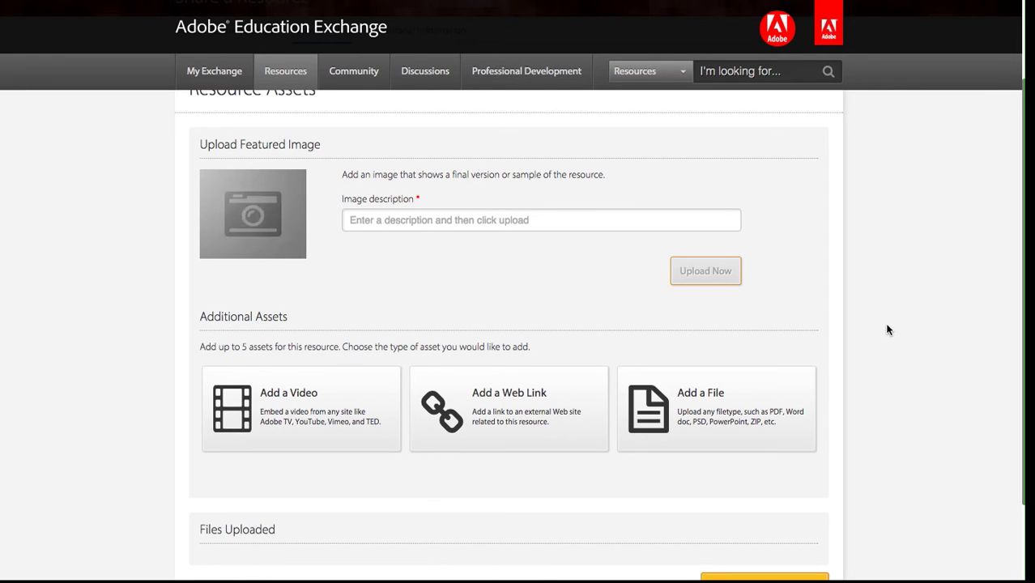
# Step: Add a file asset and choose the Photoshop assignment PDF from the Final Assignment folder
pyautogui.scroll(-1, 887, 329)
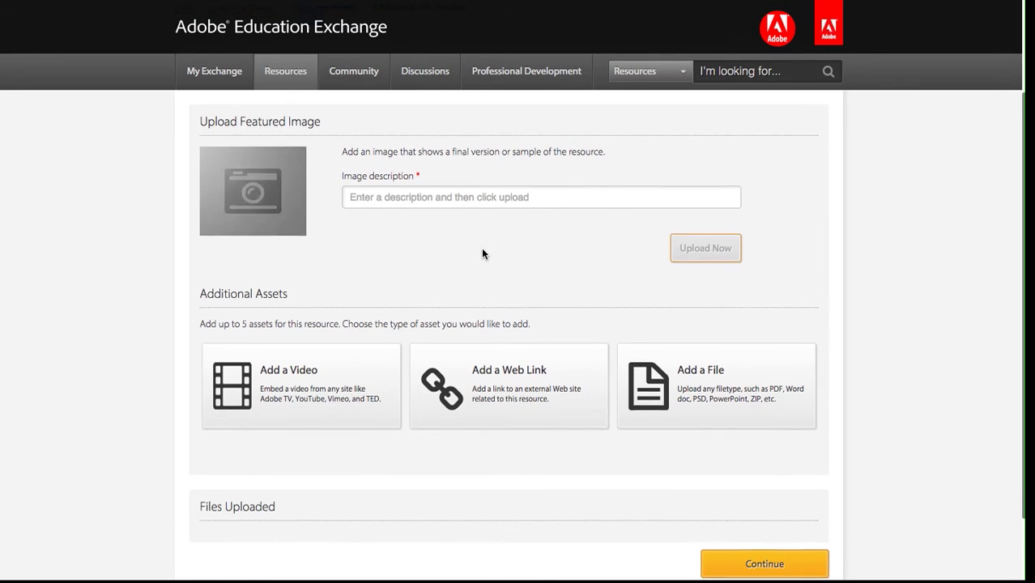
pyautogui.scroll(-1, 483, 254)
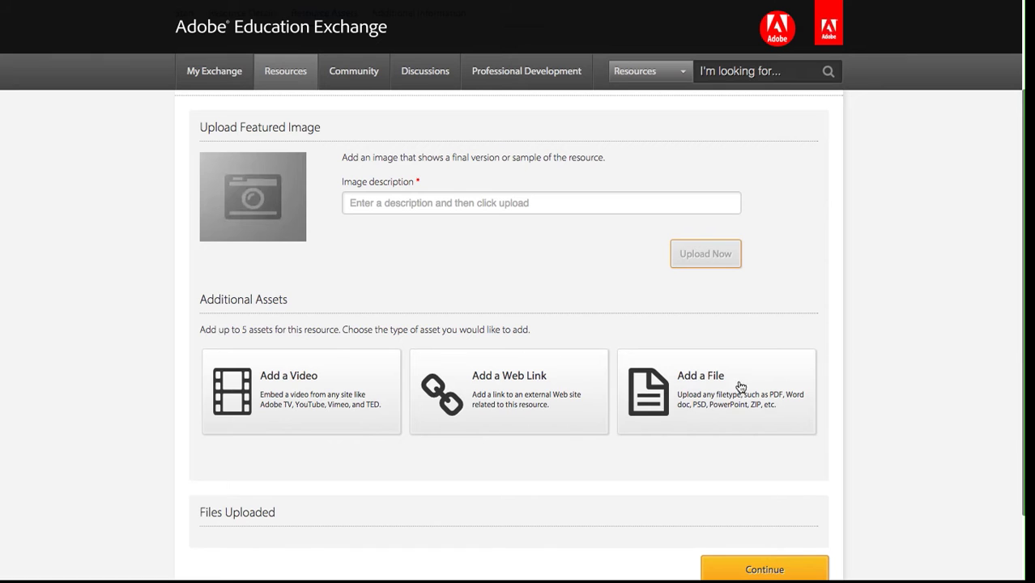
pyautogui.click(723, 392)
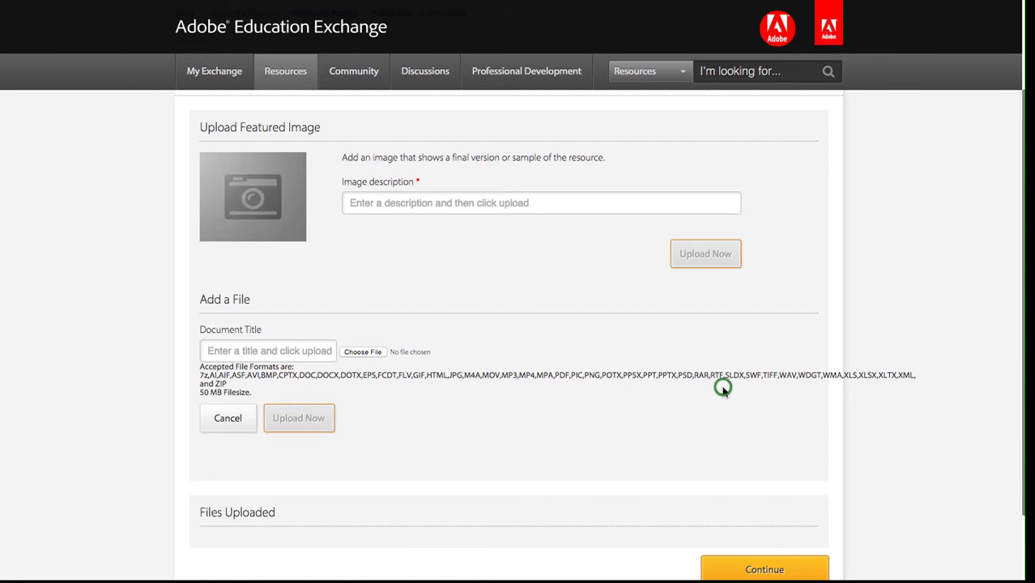
pyautogui.click(366, 353)
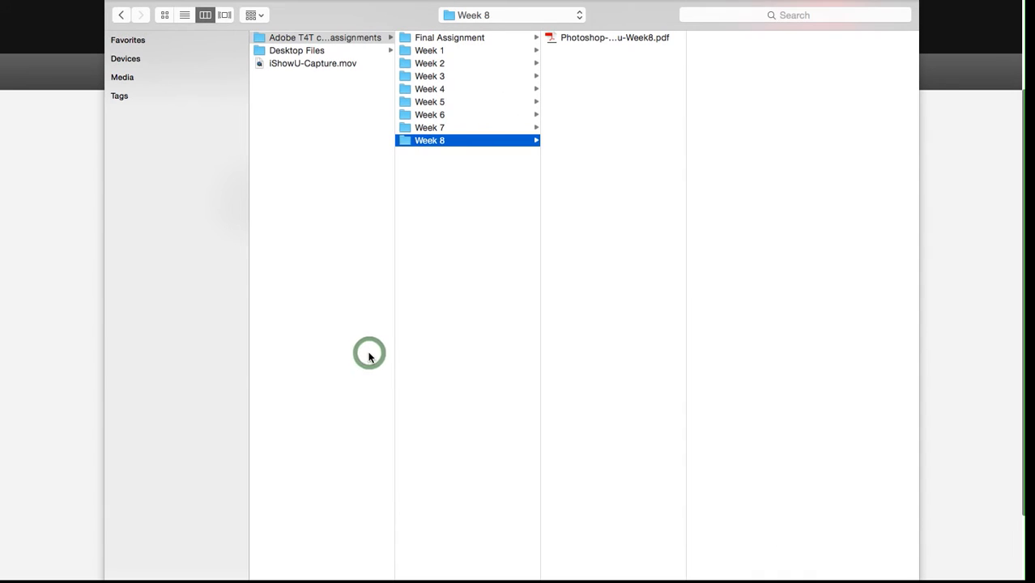
pyautogui.click(455, 39)
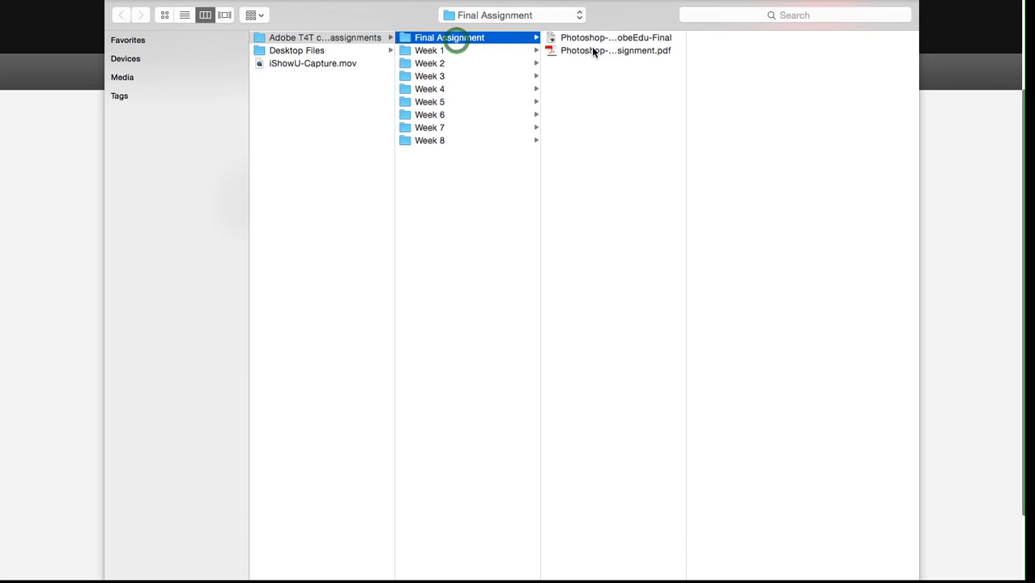
pyautogui.doubleClick(593, 49)
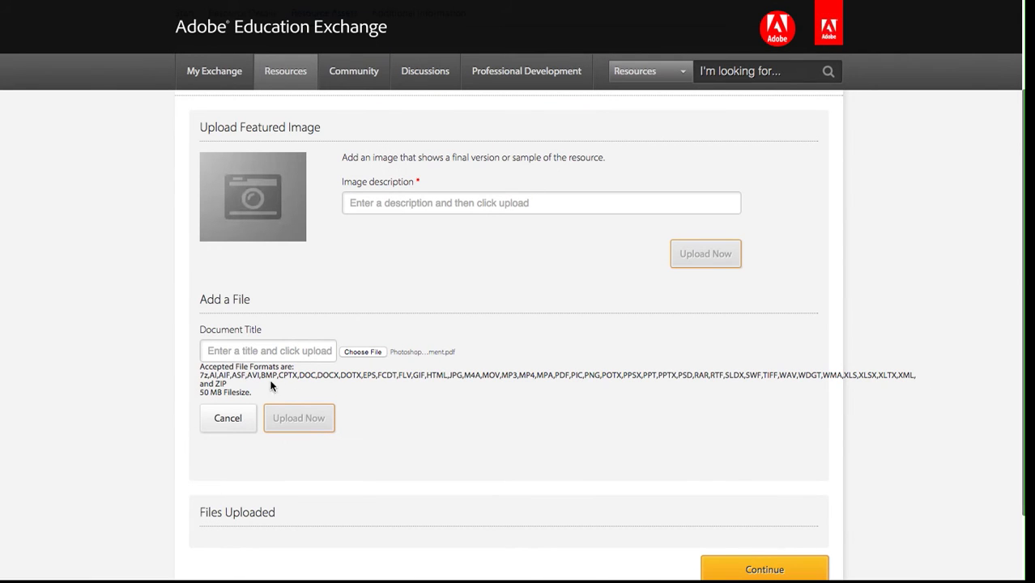
# Step: Title the chosen document "Final Assignment" and upload it to the resource
pyautogui.click(241, 350)
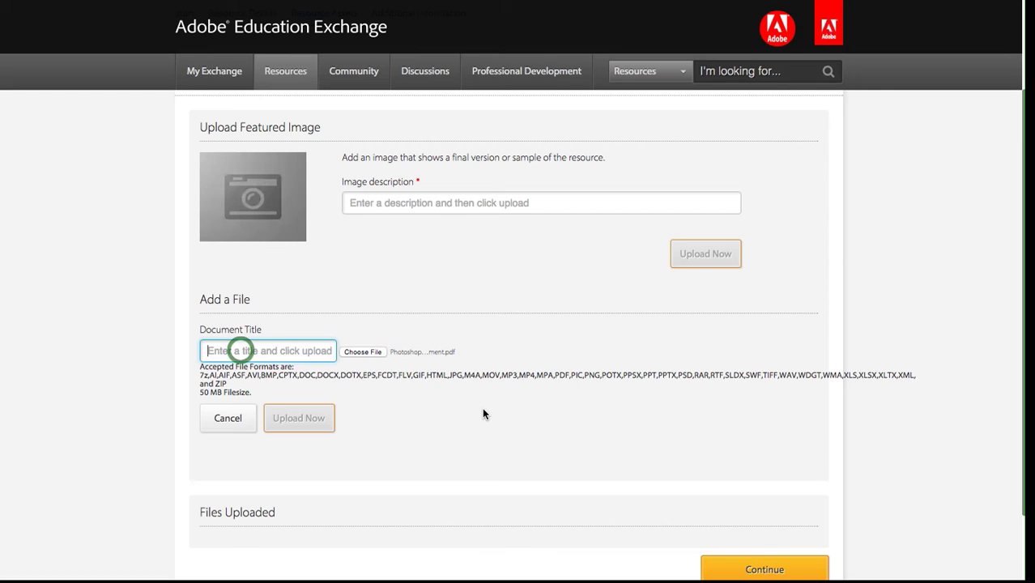
pyautogui.write('Fi')
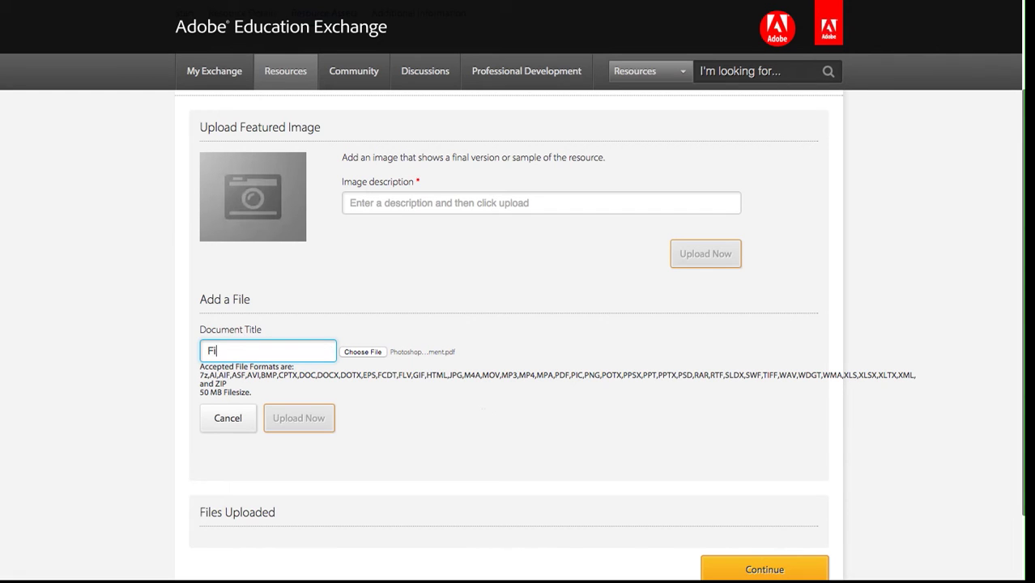
pyautogui.write('nal Assignment')
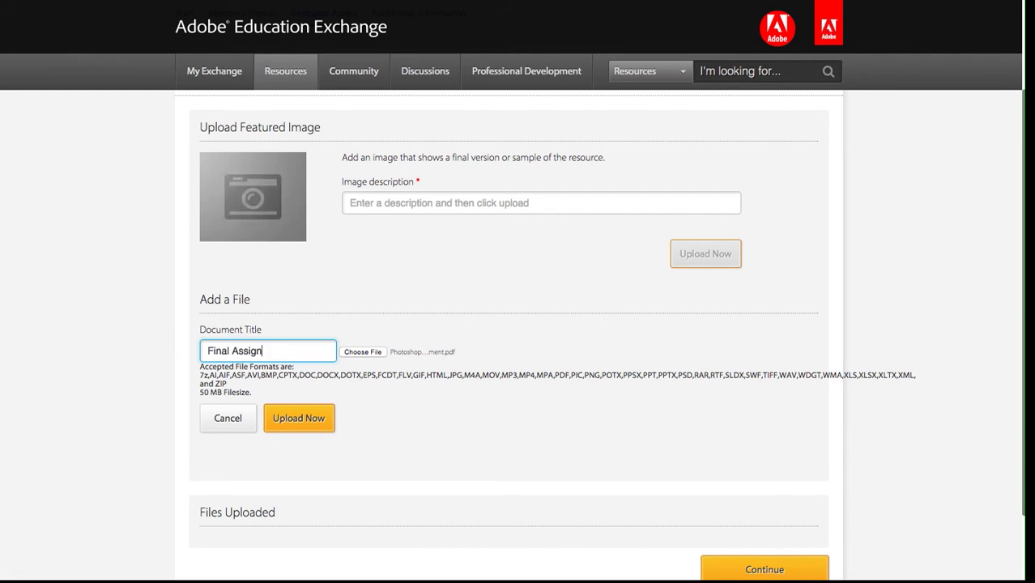
pyautogui.click(294, 427)
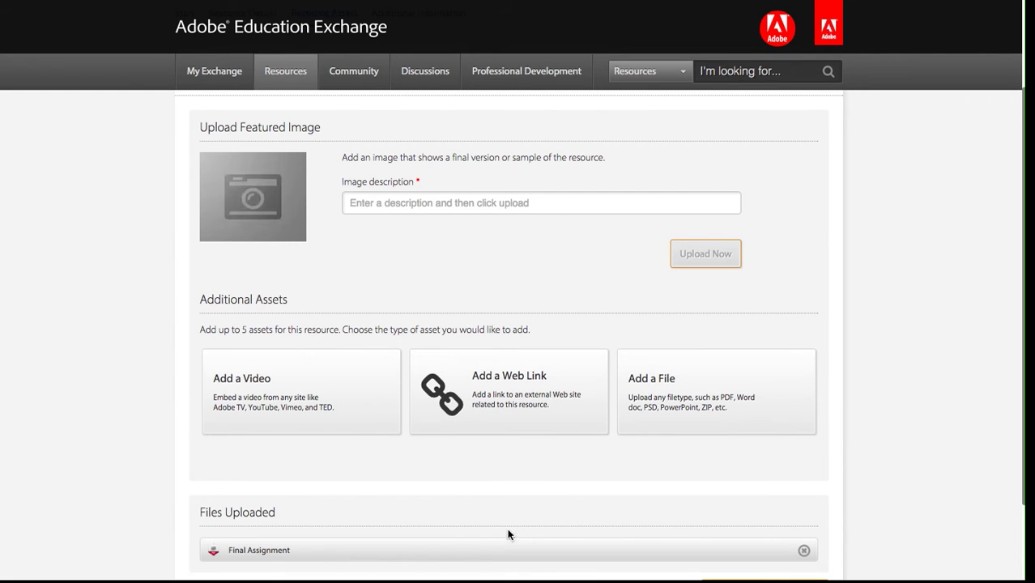
pyautogui.scroll(-2, 332, 550)
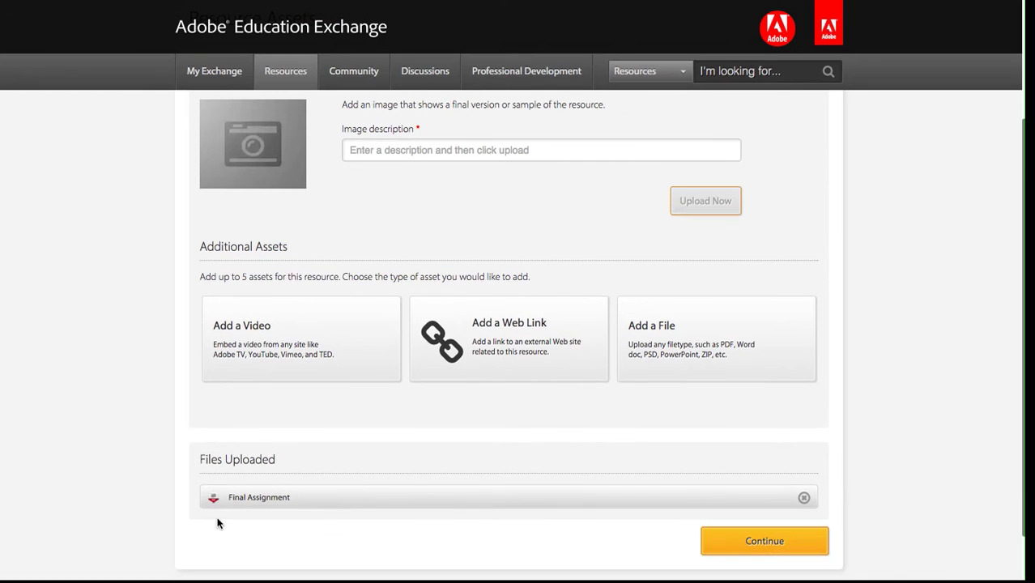
pyautogui.click(290, 344)
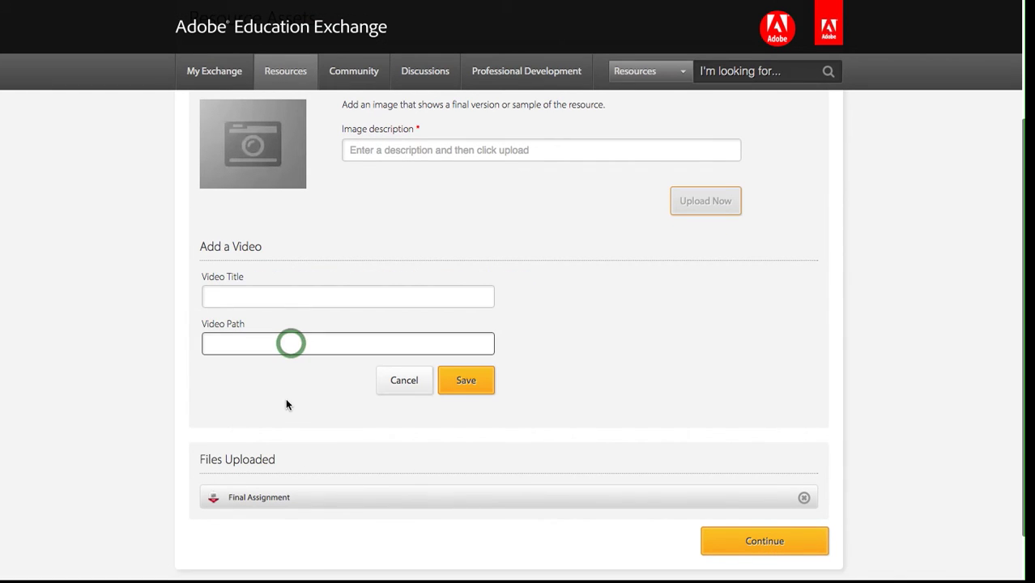
pyautogui.click(254, 298)
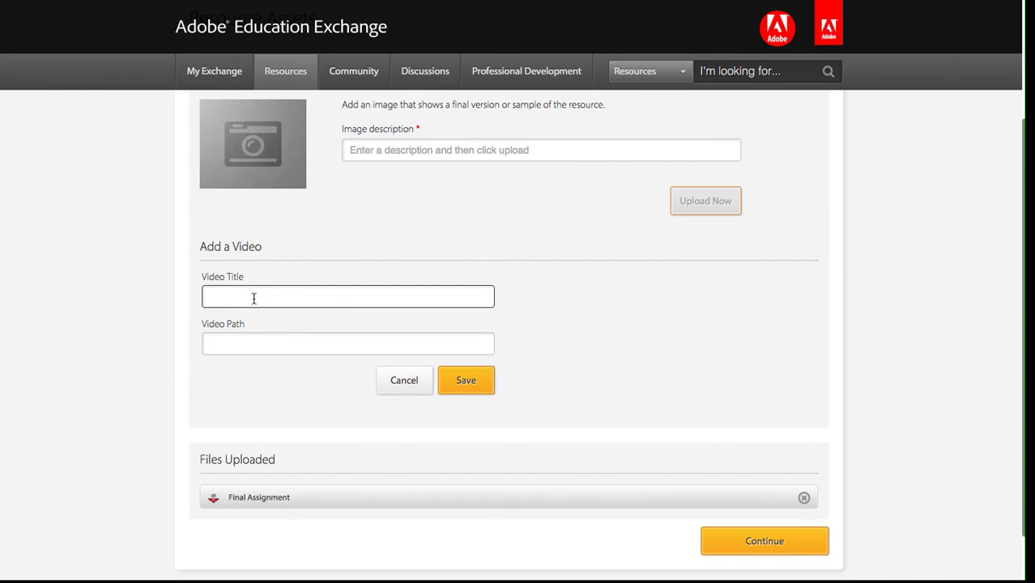
pyautogui.click(252, 344)
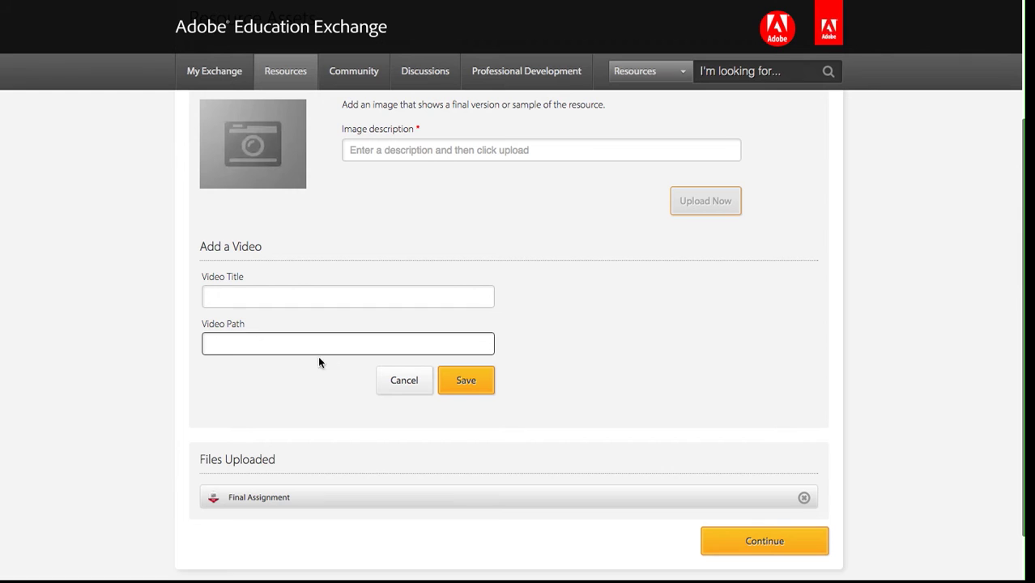
pyautogui.click(404, 382)
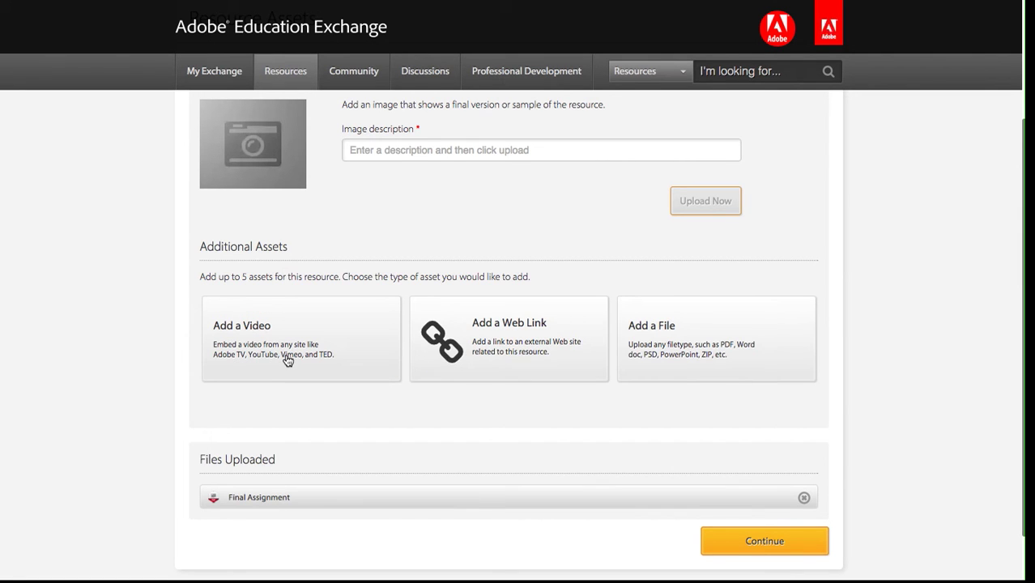
pyautogui.click(511, 345)
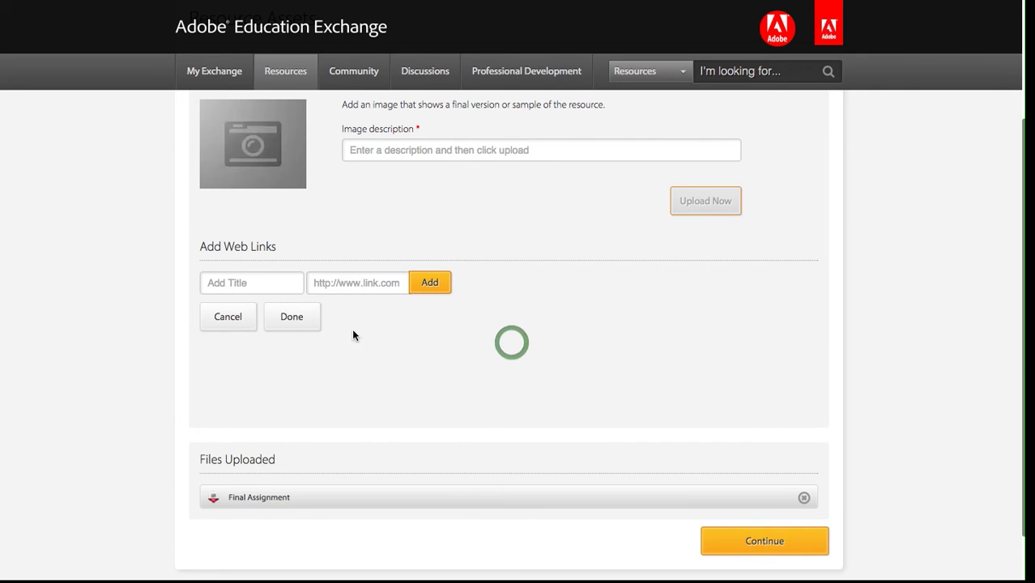
pyautogui.click(260, 283)
pyautogui.click(347, 282)
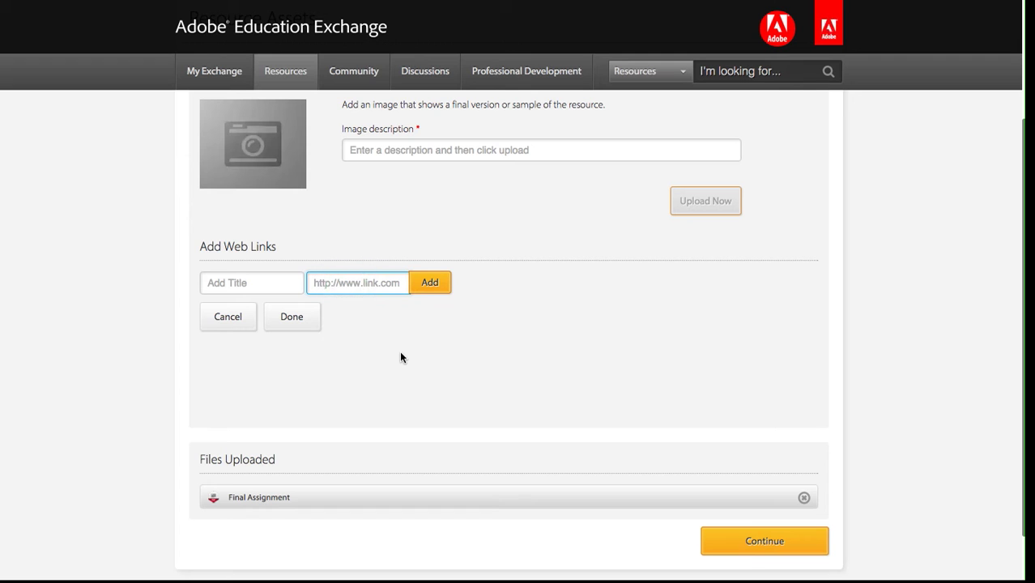
pyautogui.click(227, 320)
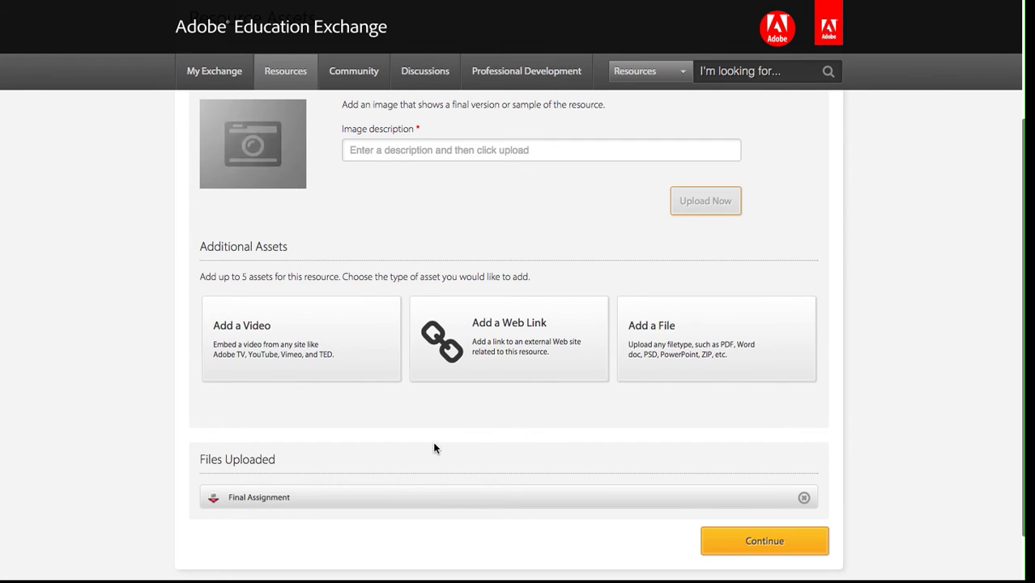
# Step: Continue from the resource assets to the additional information for the resource
pyautogui.scroll(-1, 433, 444)
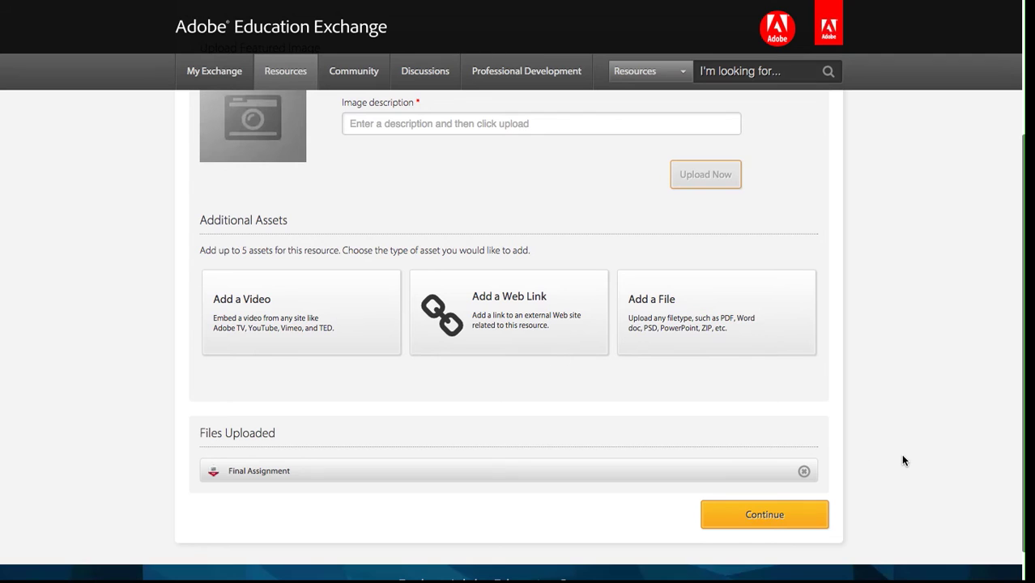
pyautogui.scroll(-1, 902, 455)
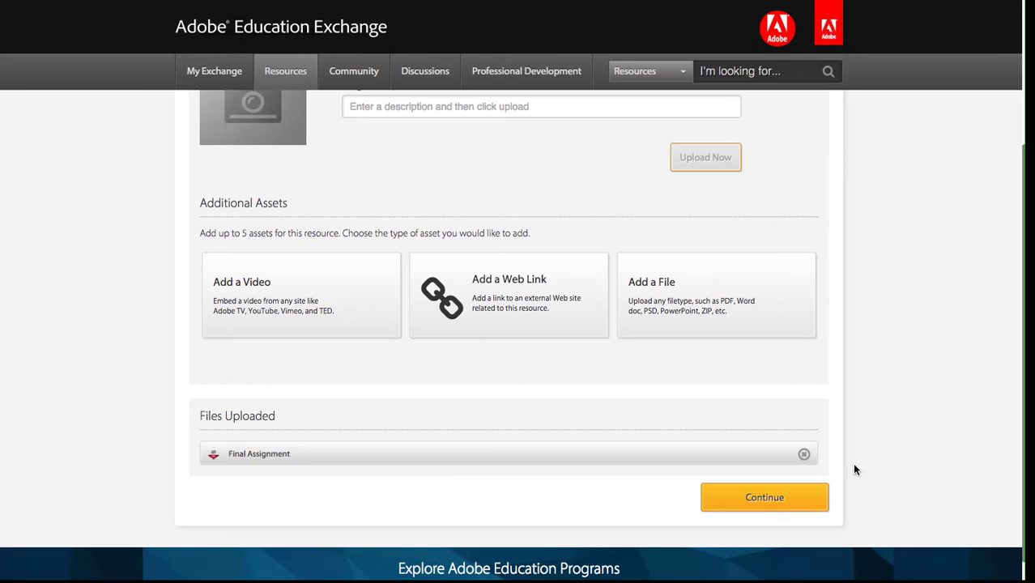
pyautogui.click(760, 497)
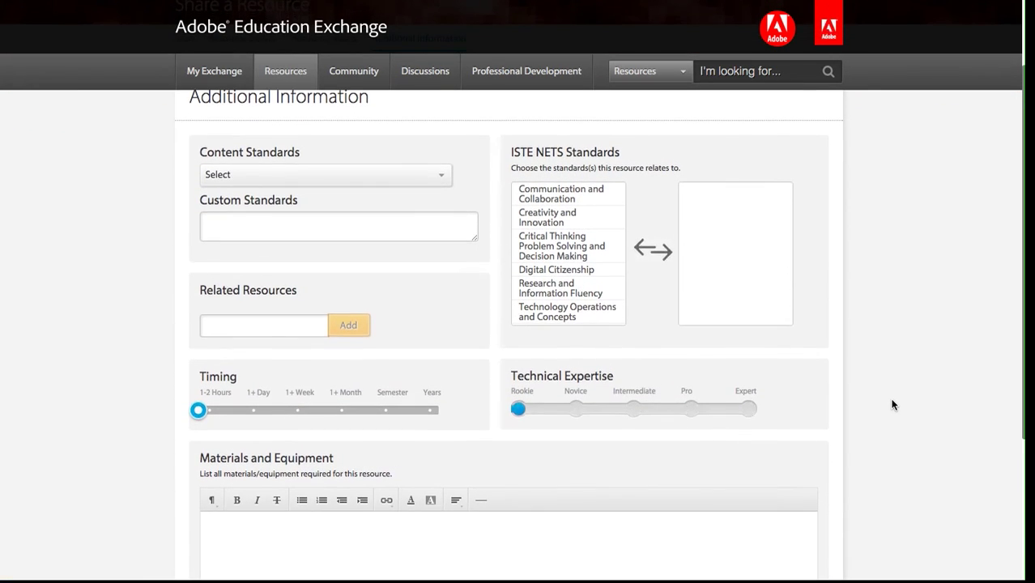
# Step: Look through the content standards offered for the resource
pyautogui.click(400, 176)
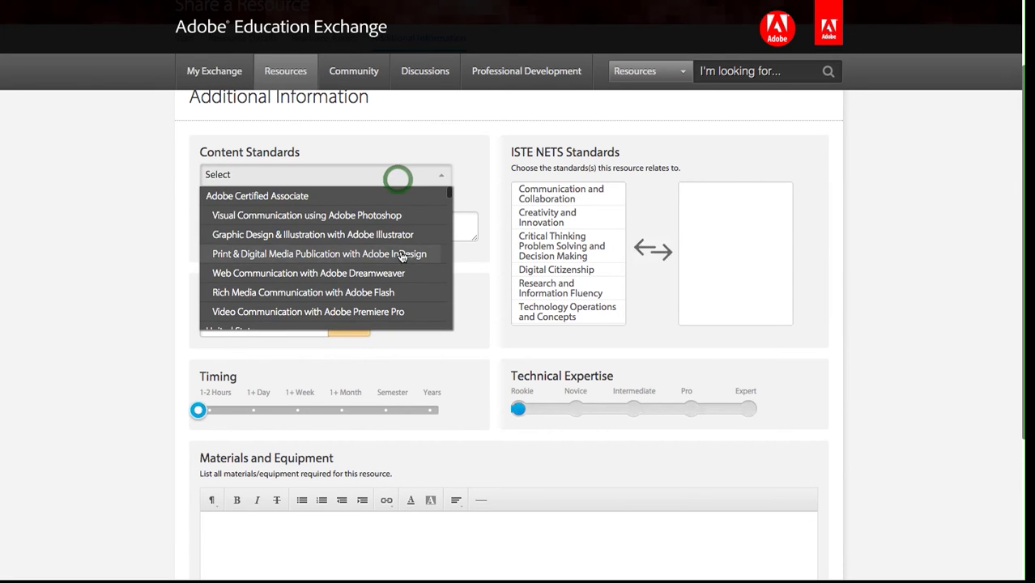
pyautogui.scroll(-4, 400, 250)
pyautogui.scroll(-3, 402, 267)
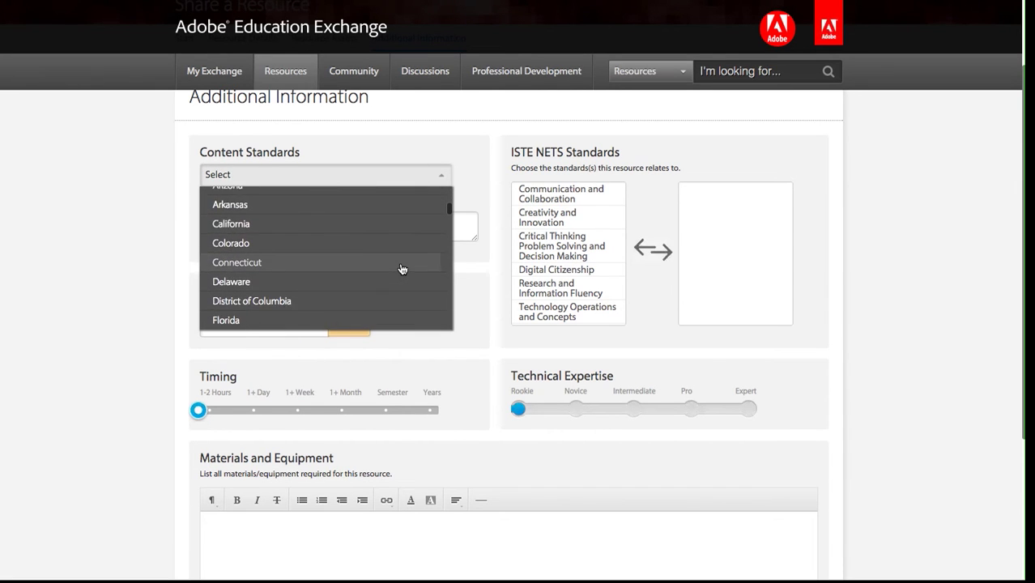
pyautogui.scroll(5, 401, 270)
pyautogui.click(141, 266)
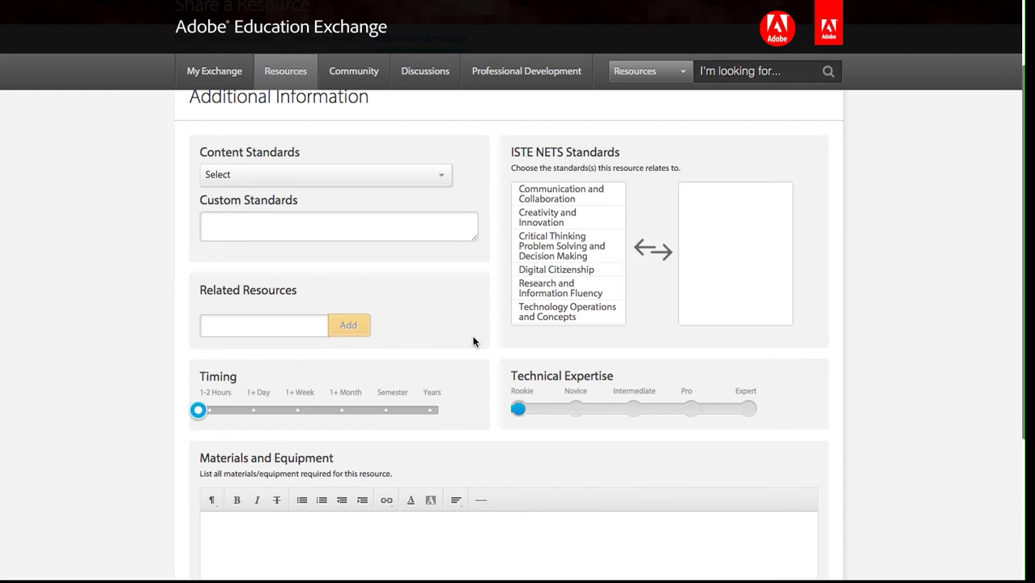
# Step: Set the resource's timing to 1+ Day and its technical expertise to Novice
pyautogui.scroll(-1, 470, 336)
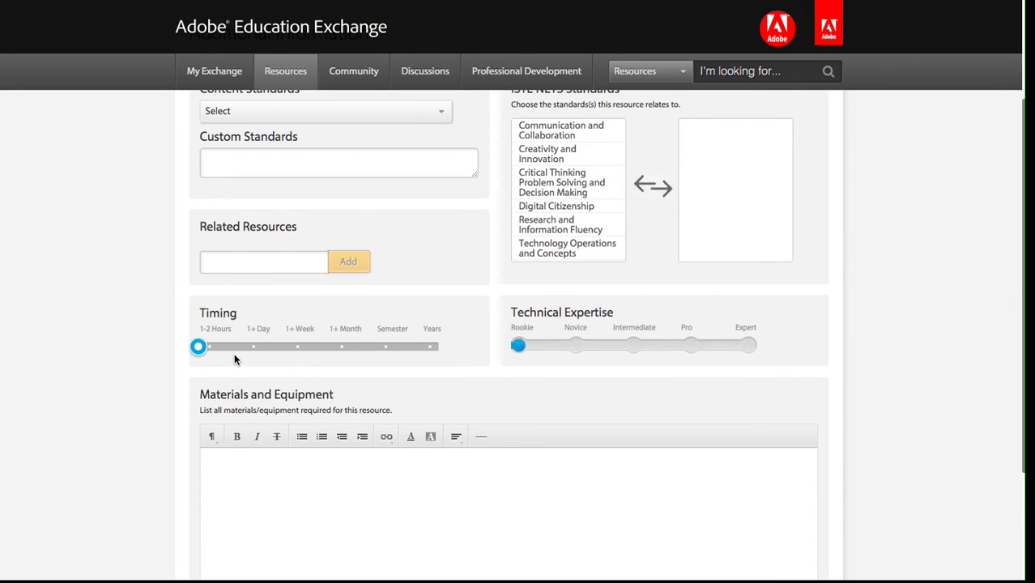
pyautogui.click(257, 332)
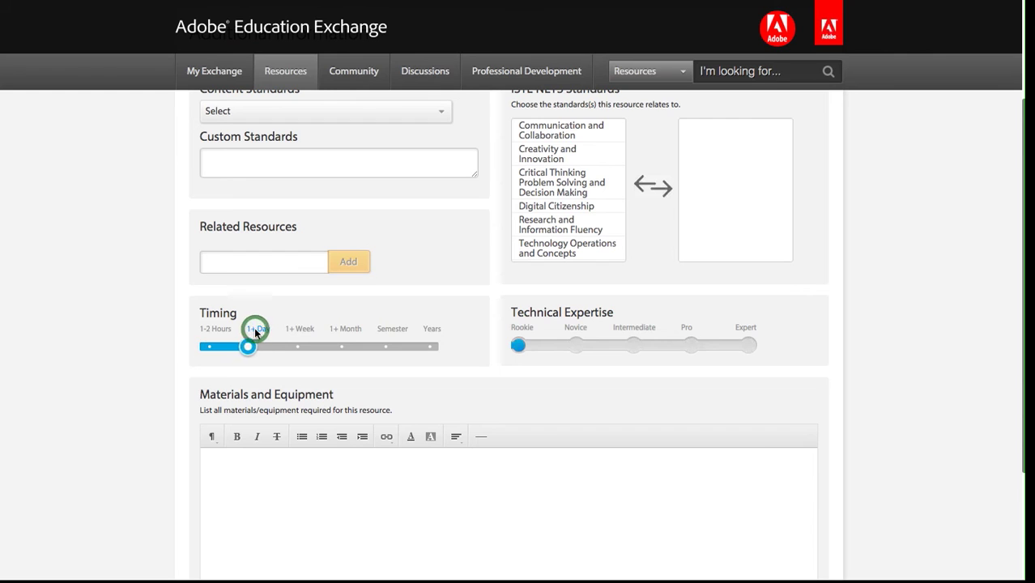
pyautogui.click(577, 329)
# Step: Save and publish the resource with the materials and equipment description left empty
pyautogui.scroll(-3, 869, 367)
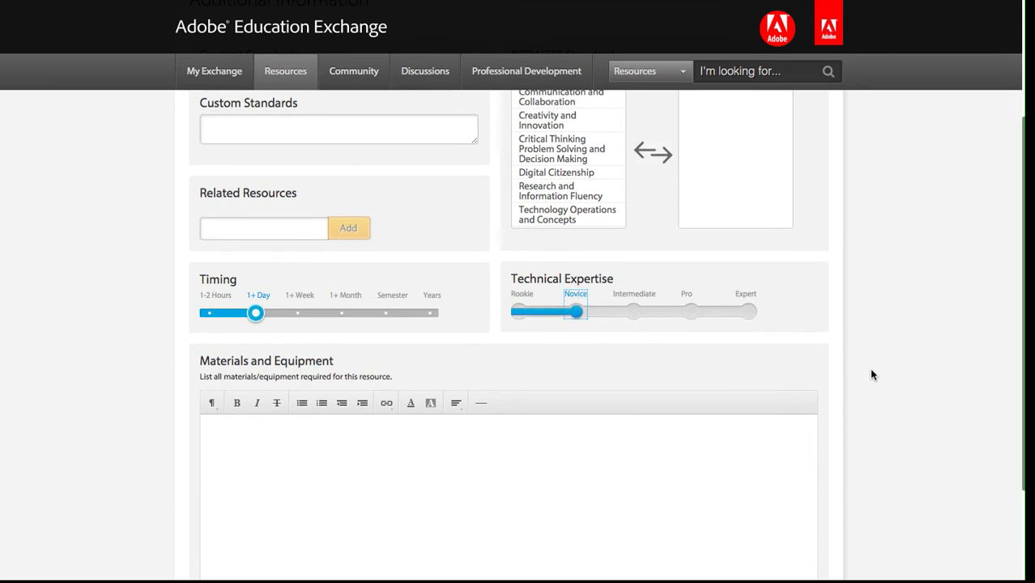
pyautogui.click(384, 386)
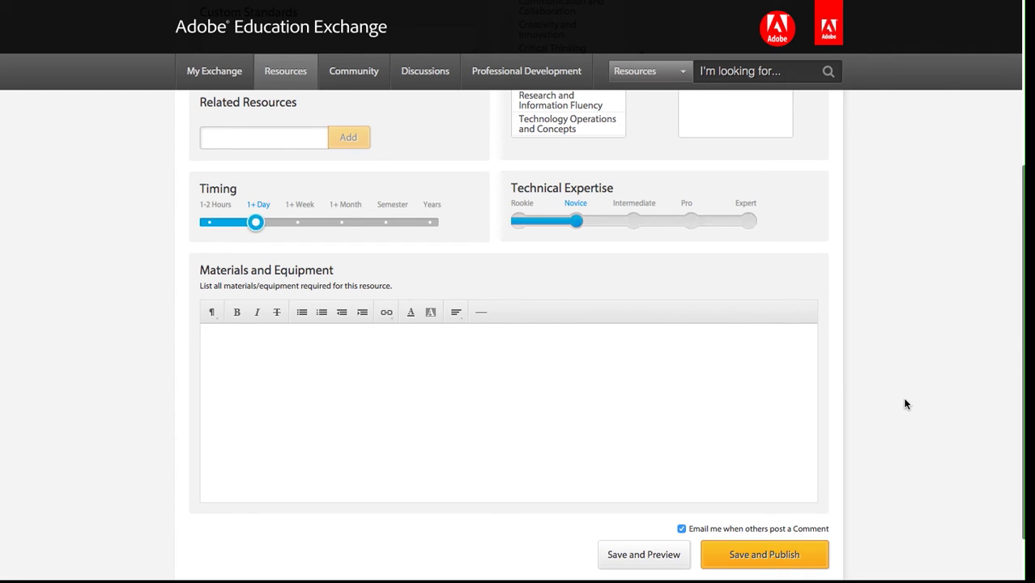
pyautogui.scroll(-1, 904, 402)
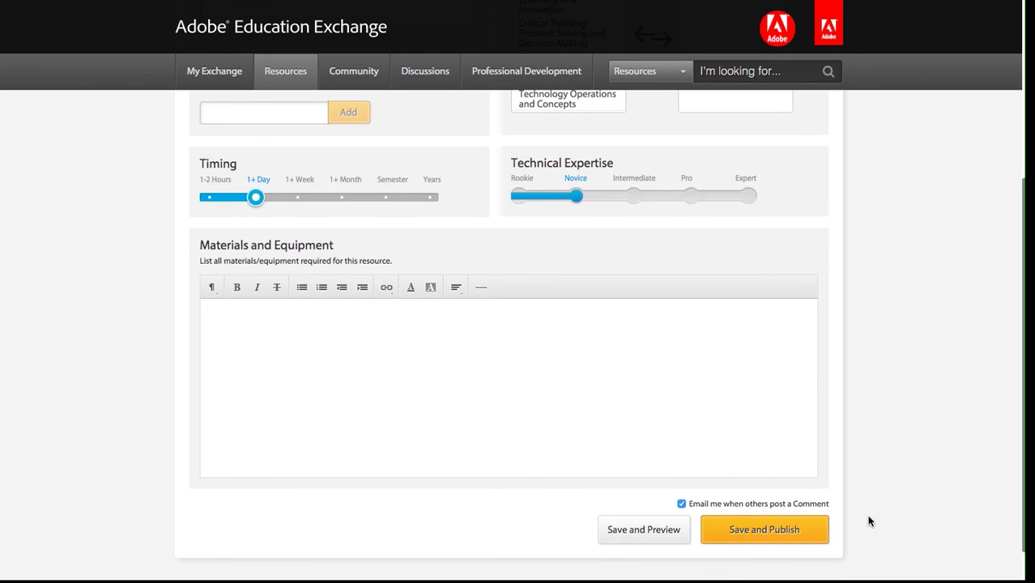
pyautogui.click(765, 530)
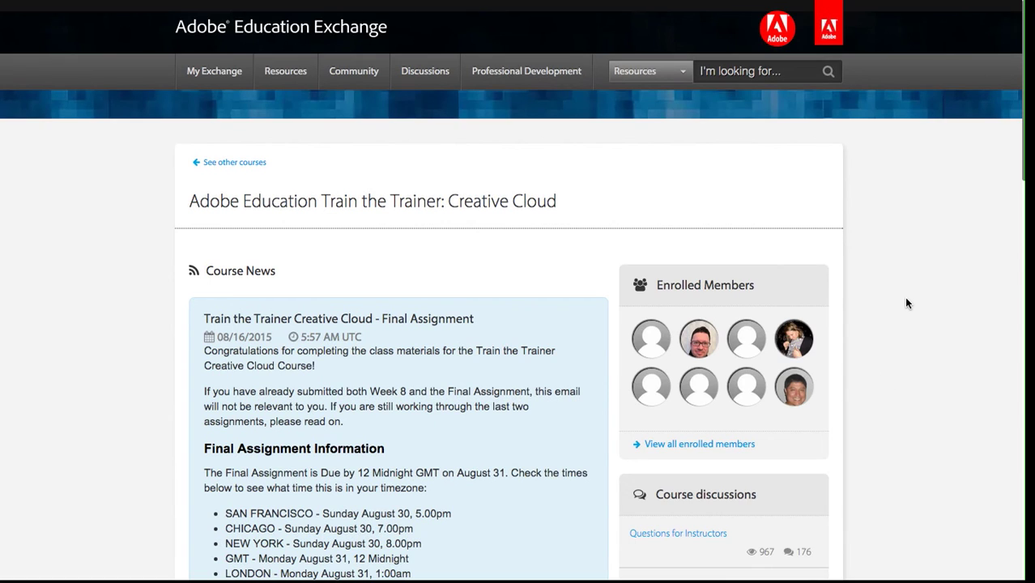
# Step: Review the final assignment criteria, submission status and peer rating and comment requirements on the course page
pyautogui.scroll(-10, 907, 303)
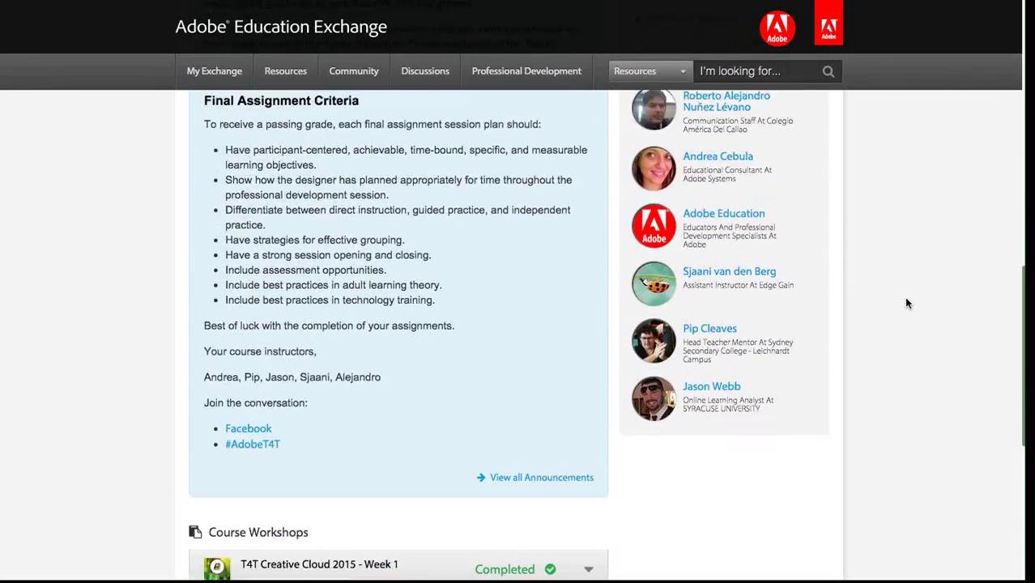
pyautogui.scroll(-10, 906, 303)
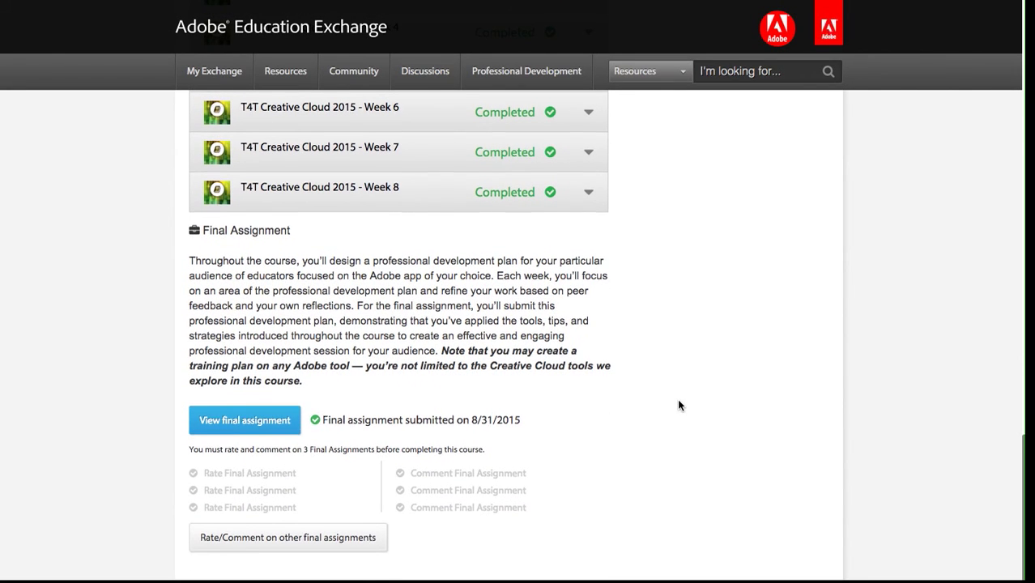
pyautogui.scroll(-2, 679, 405)
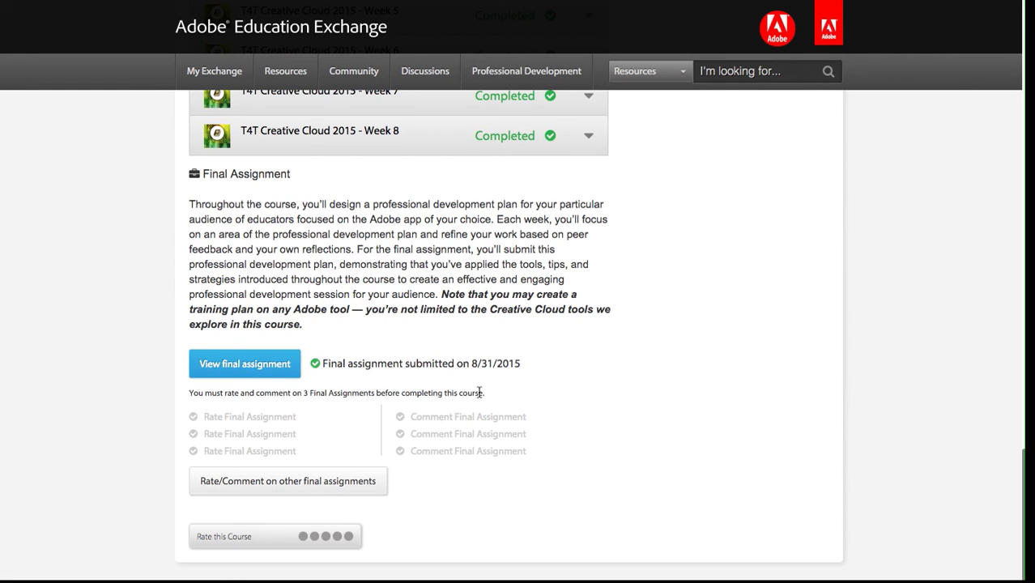
pyautogui.scroll(-1, 658, 404)
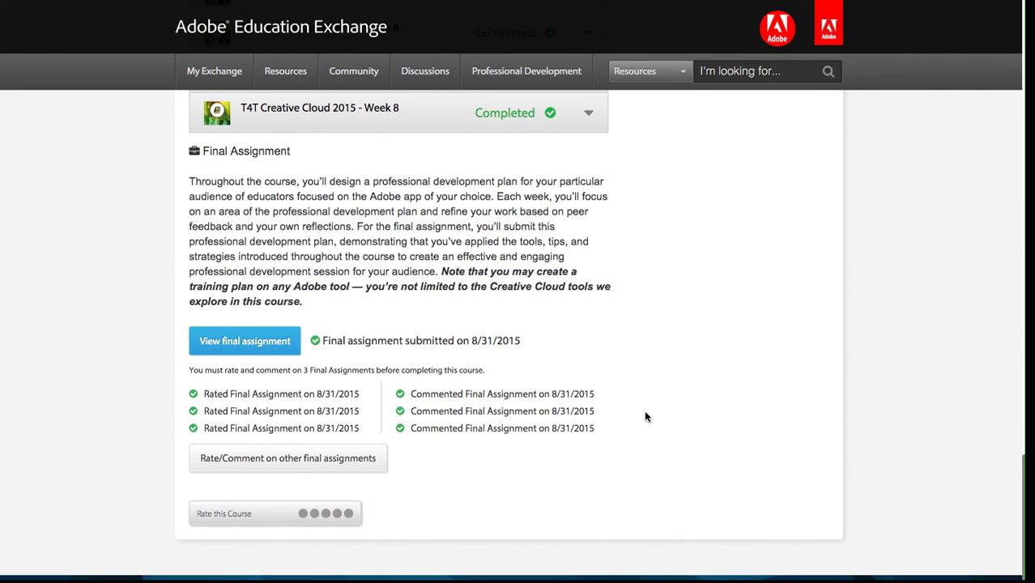
pyautogui.scroll(2, 586, 419)
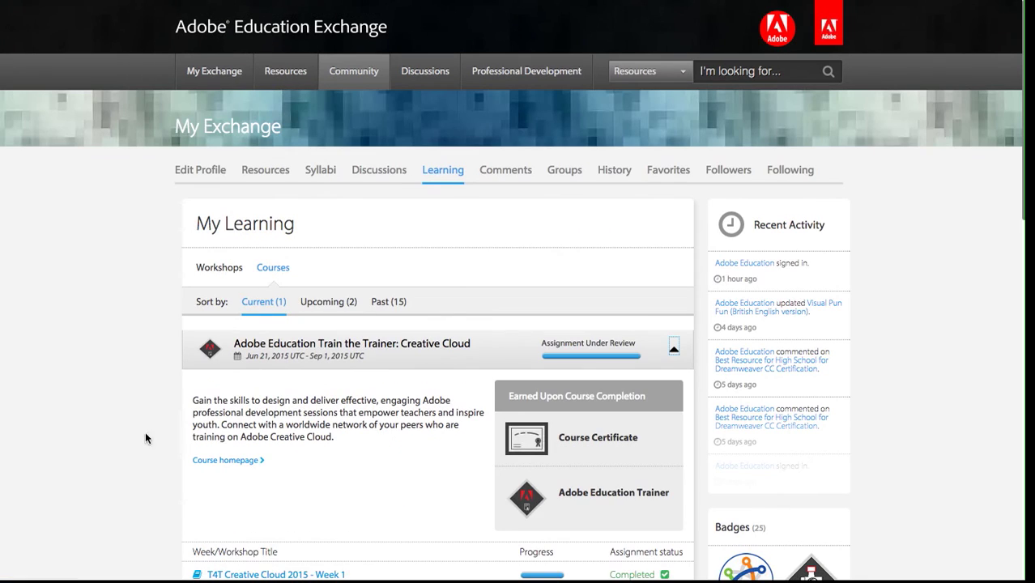
# Step: Check the Train the Trainer: Creative Cloud course's review status and the weekly workshop statuses in My Learning
pyautogui.scroll(-1, 126, 431)
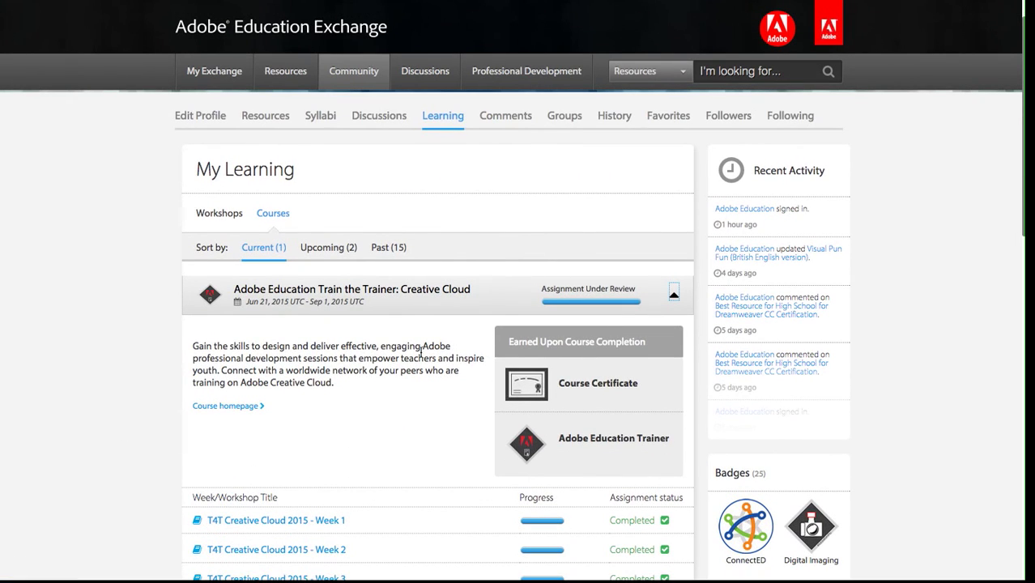
pyautogui.scroll(-2, 418, 360)
pyautogui.scroll(-2, 424, 328)
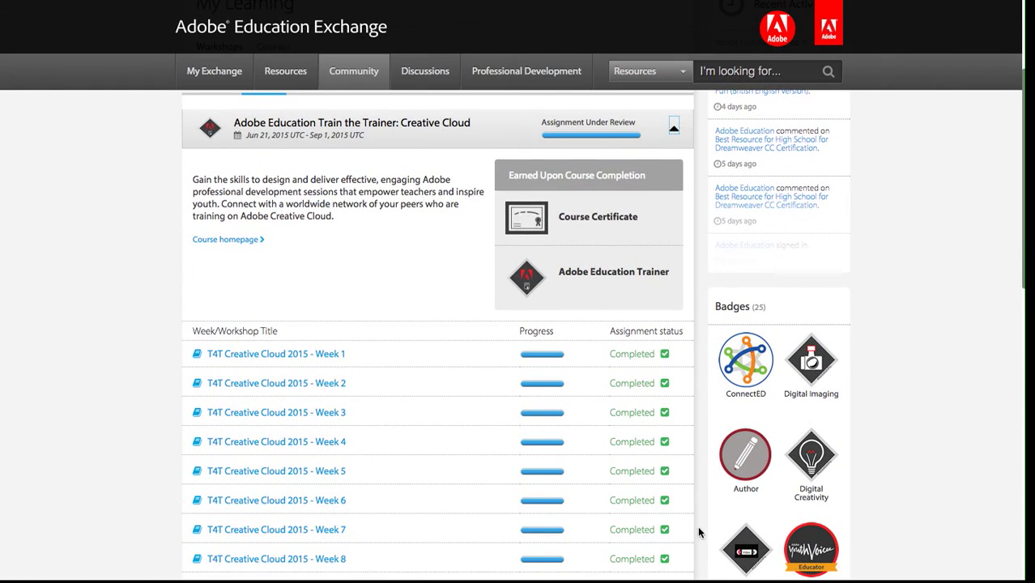
pyautogui.scroll(3, 388, 551)
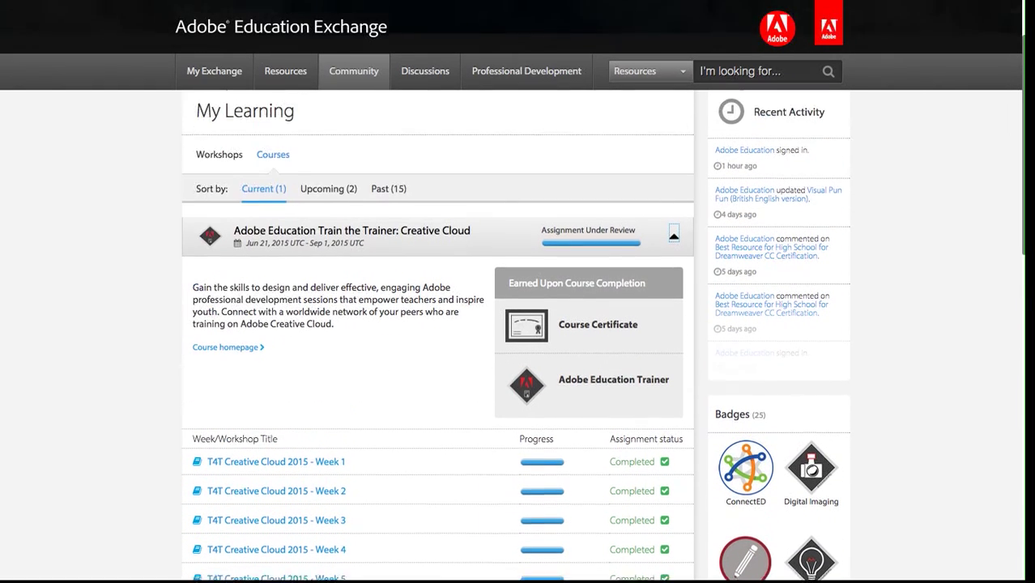
pyautogui.scroll(-5, 388, 550)
pyautogui.scroll(5, 386, 552)
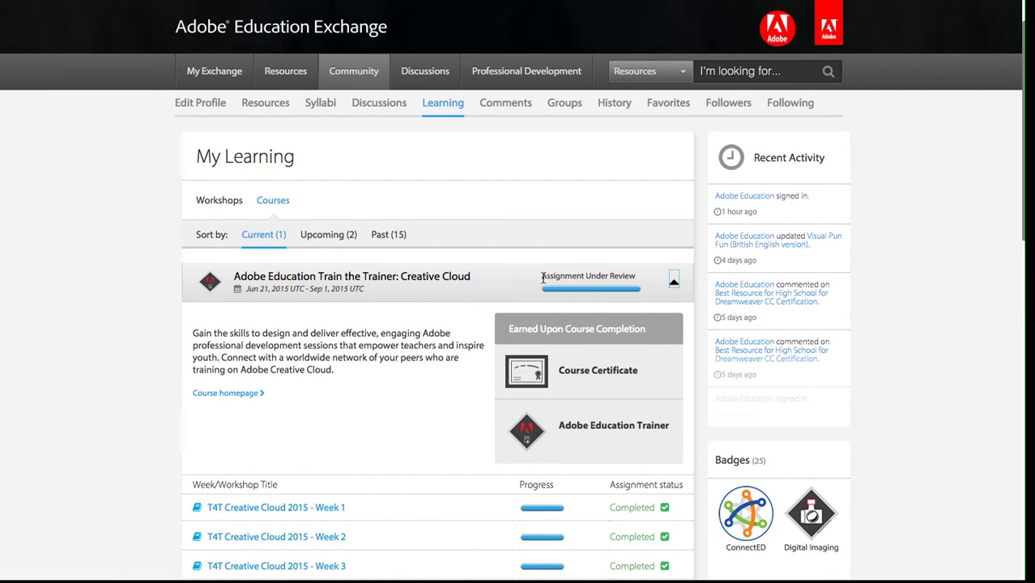
pyautogui.moveTo(540, 275); pyautogui.dragTo(639, 275)
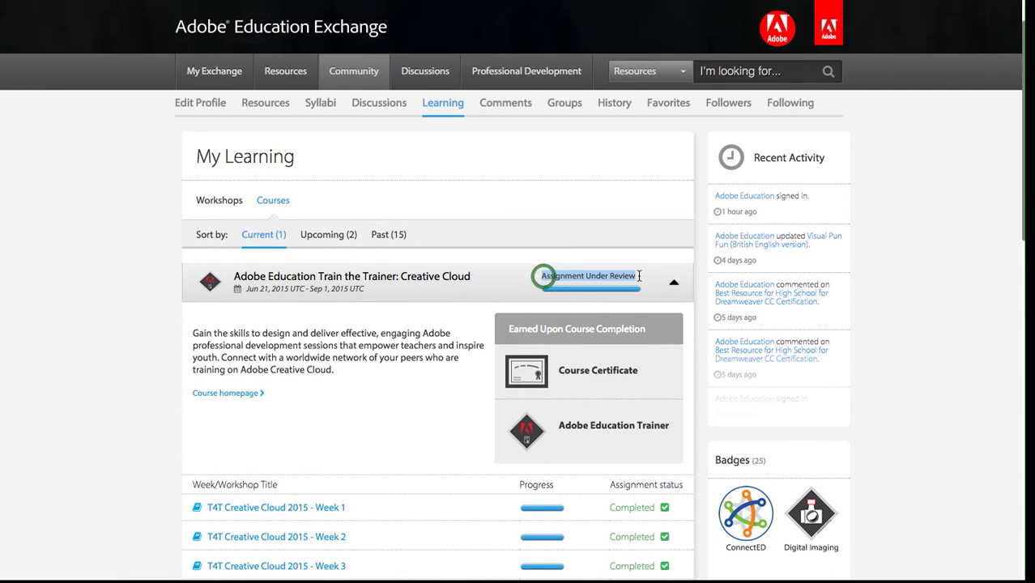
pyautogui.click(386, 368)
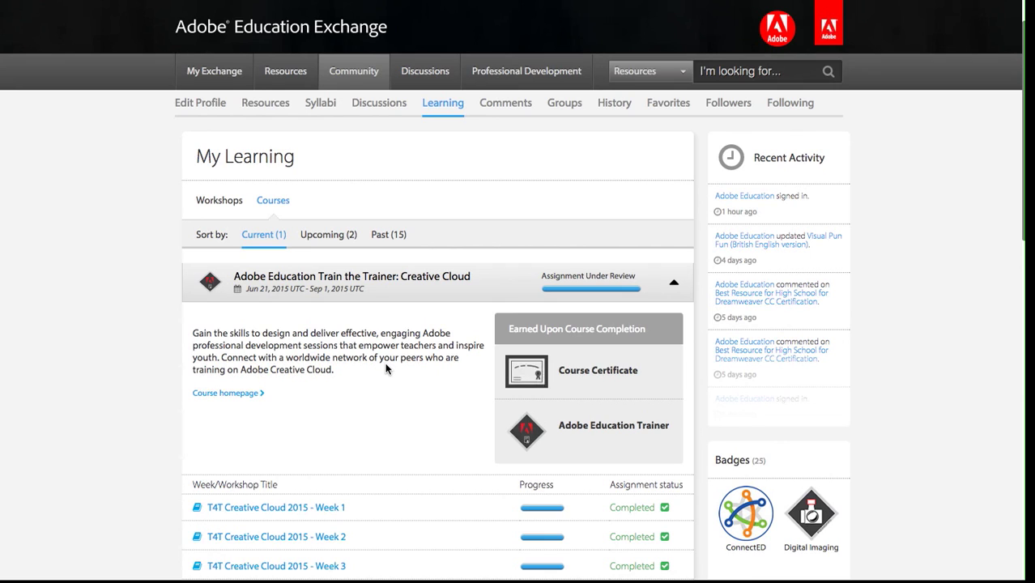